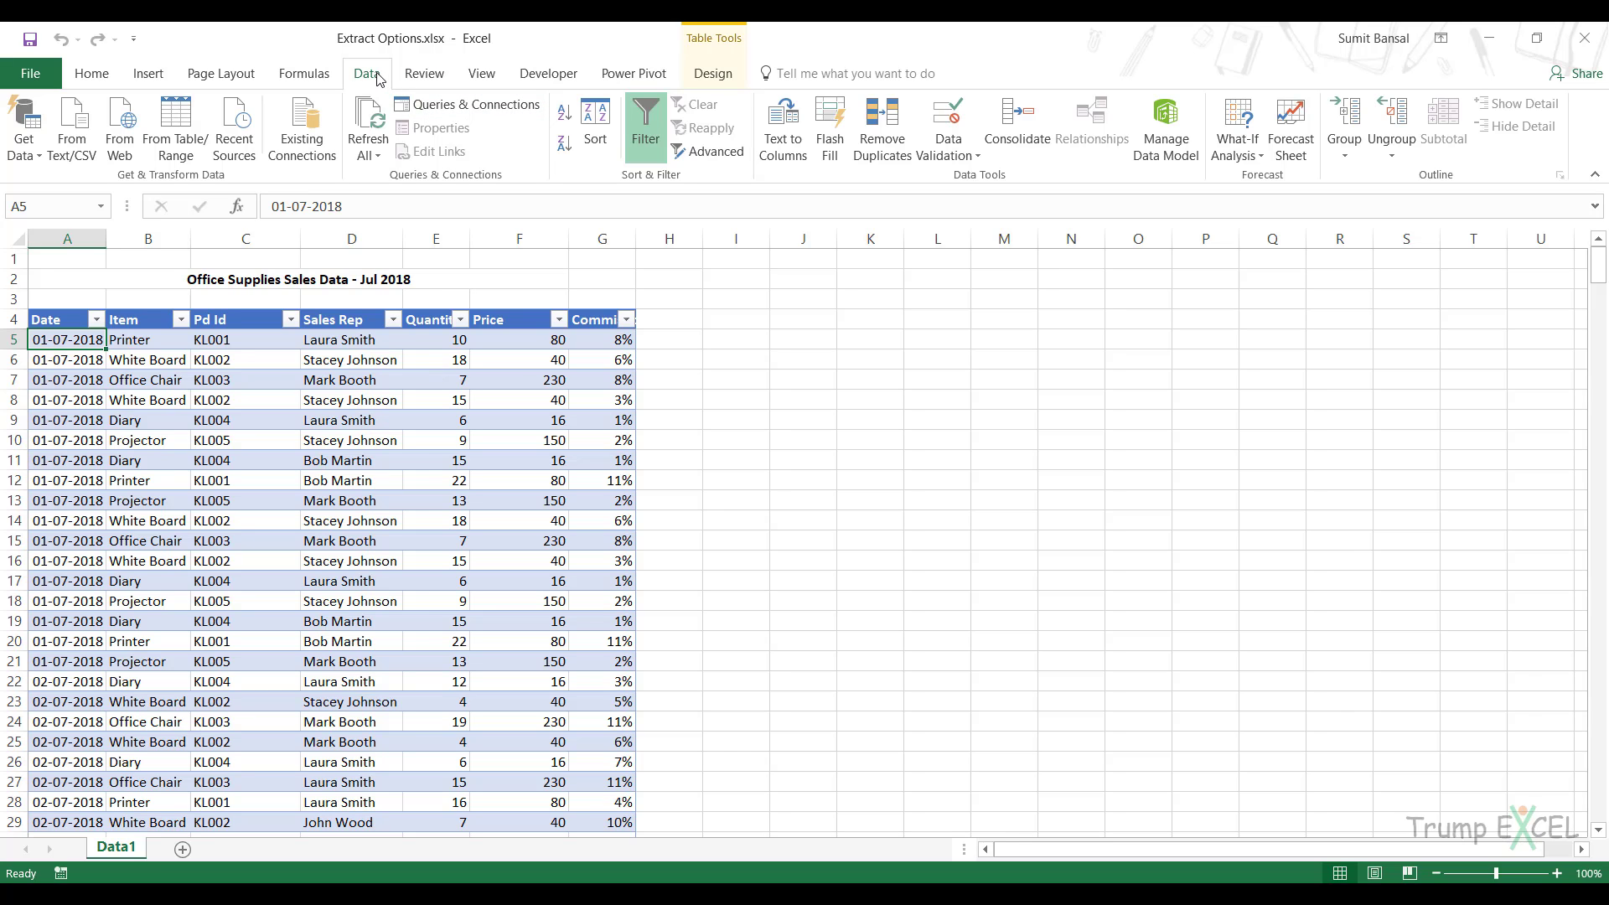
Load the office supplies sales table into the Query Editor and select the Sales Rep column
click(175, 132)
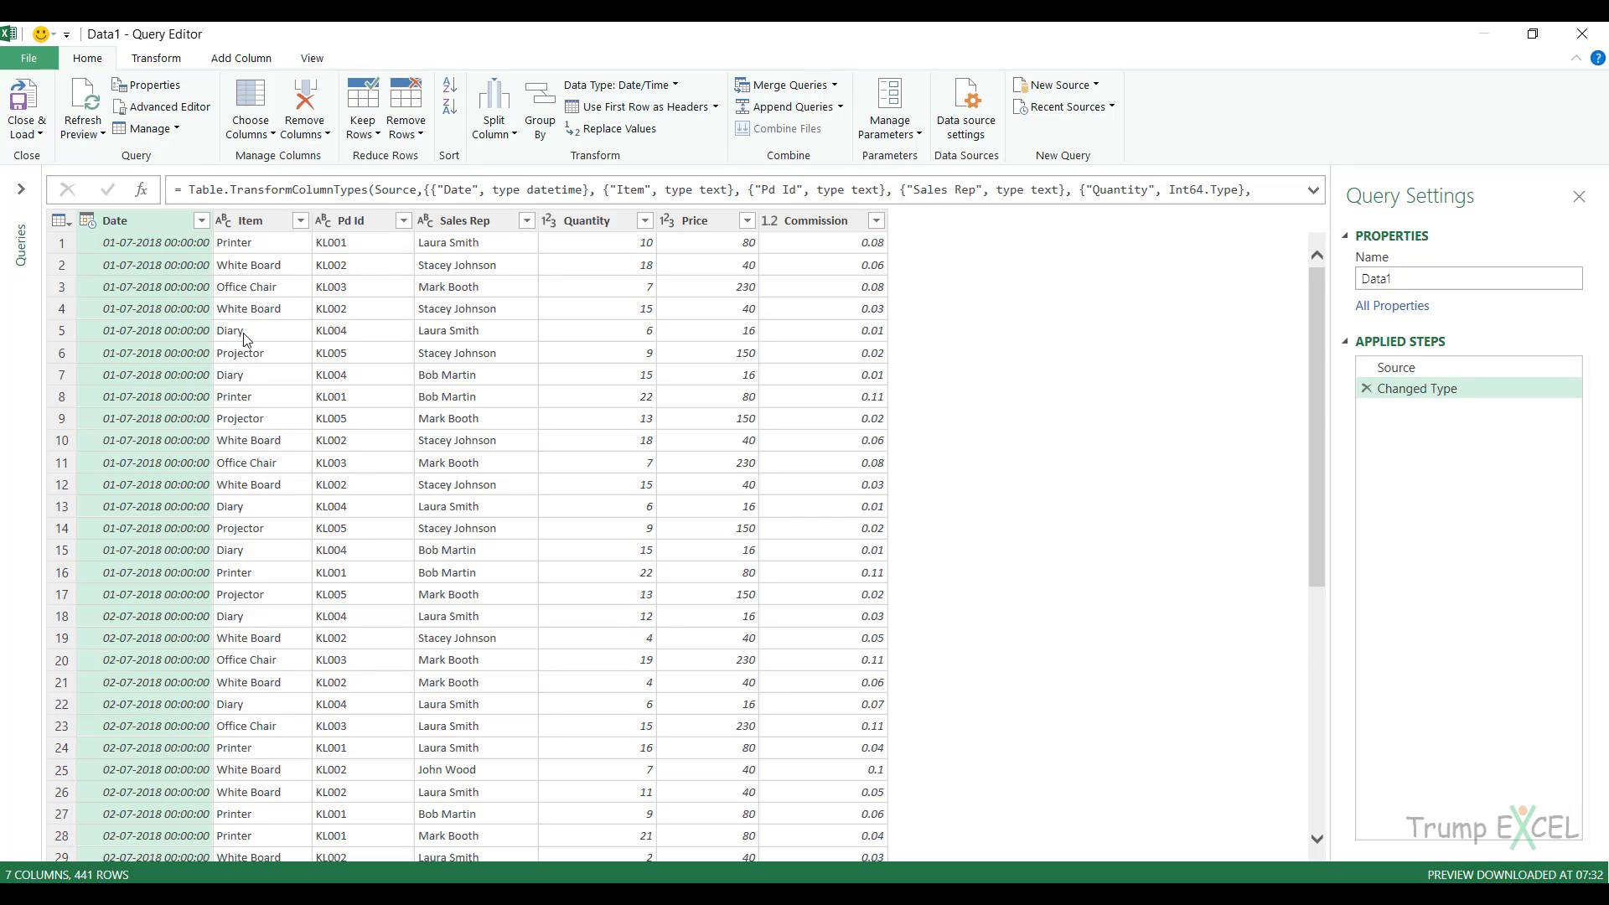
click(254, 225)
click(369, 220)
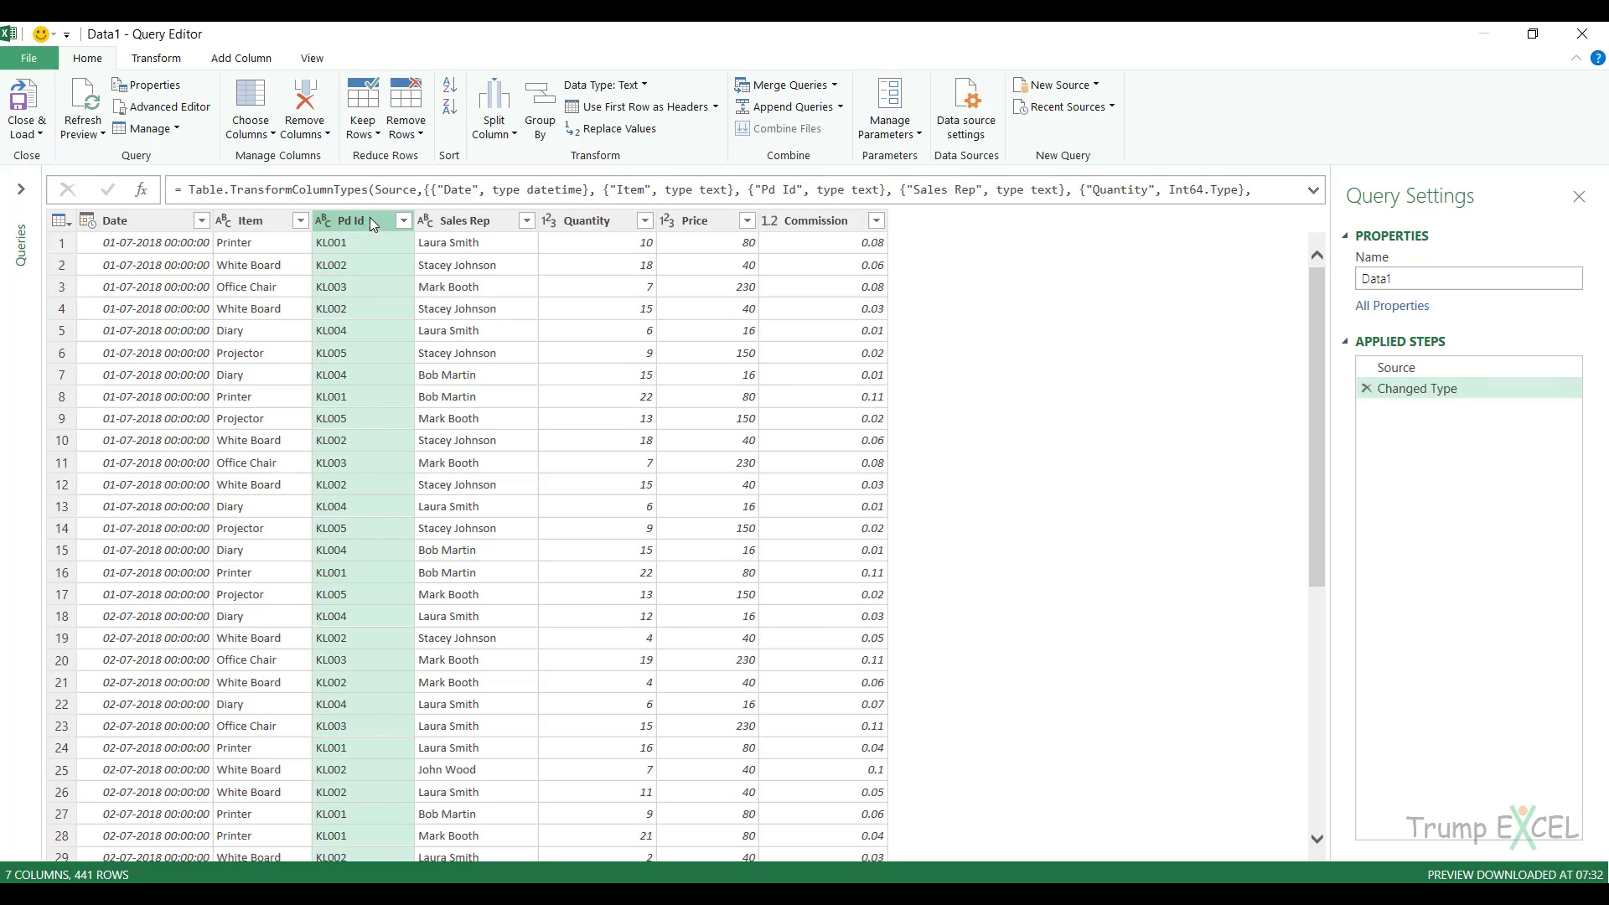
click(471, 220)
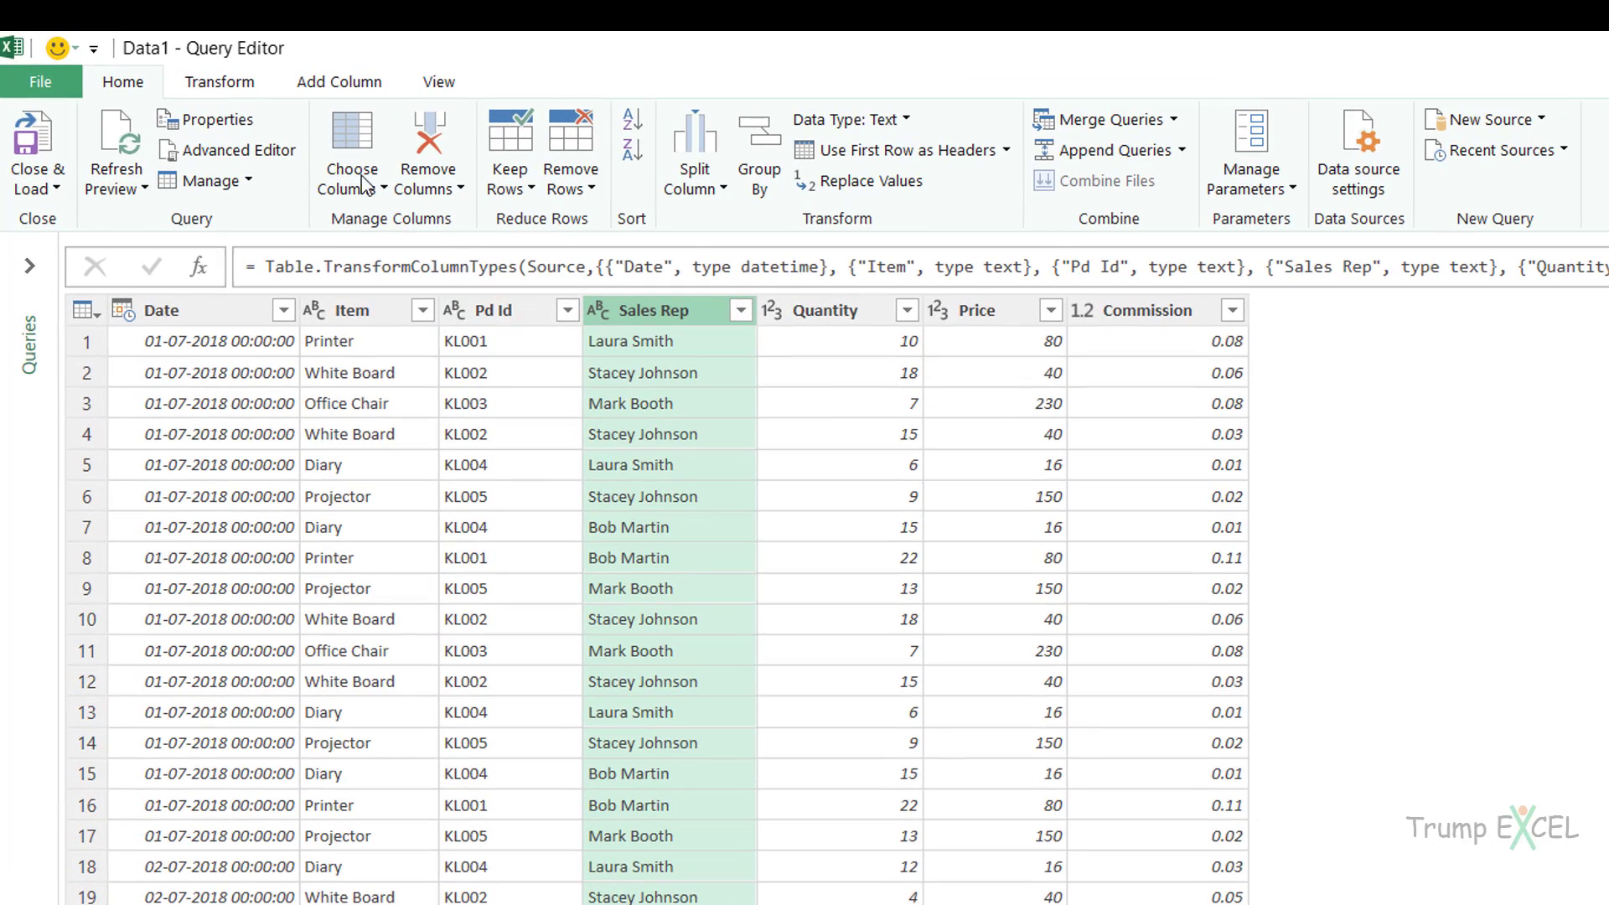
Replace the Sales Rep values with their text length using the Extract transformation
click(210, 89)
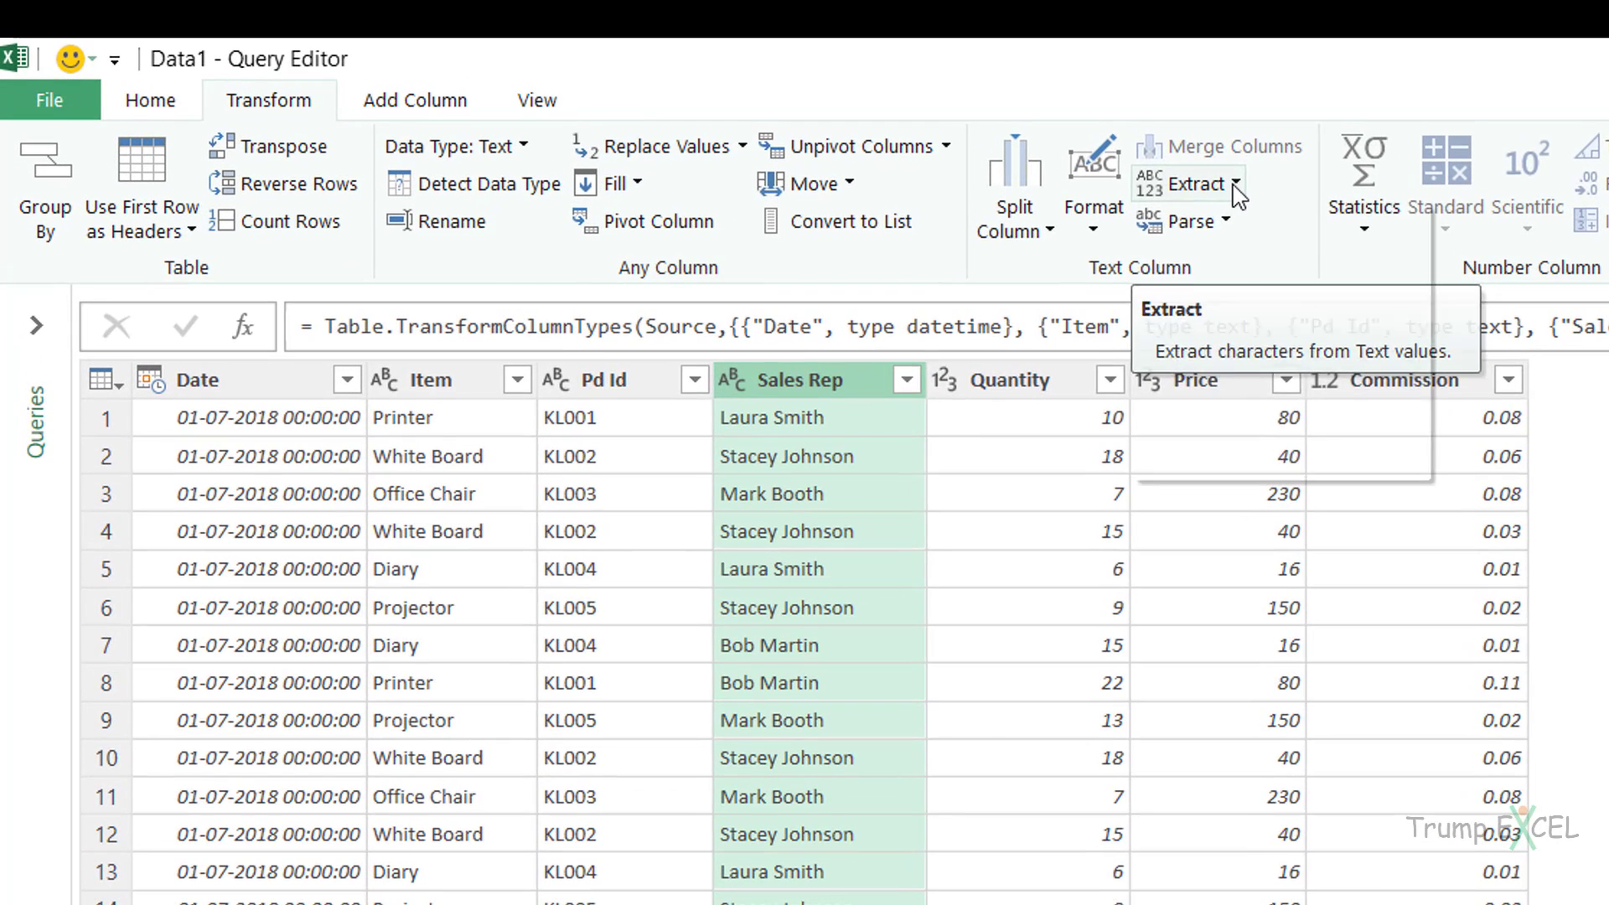
click(1235, 186)
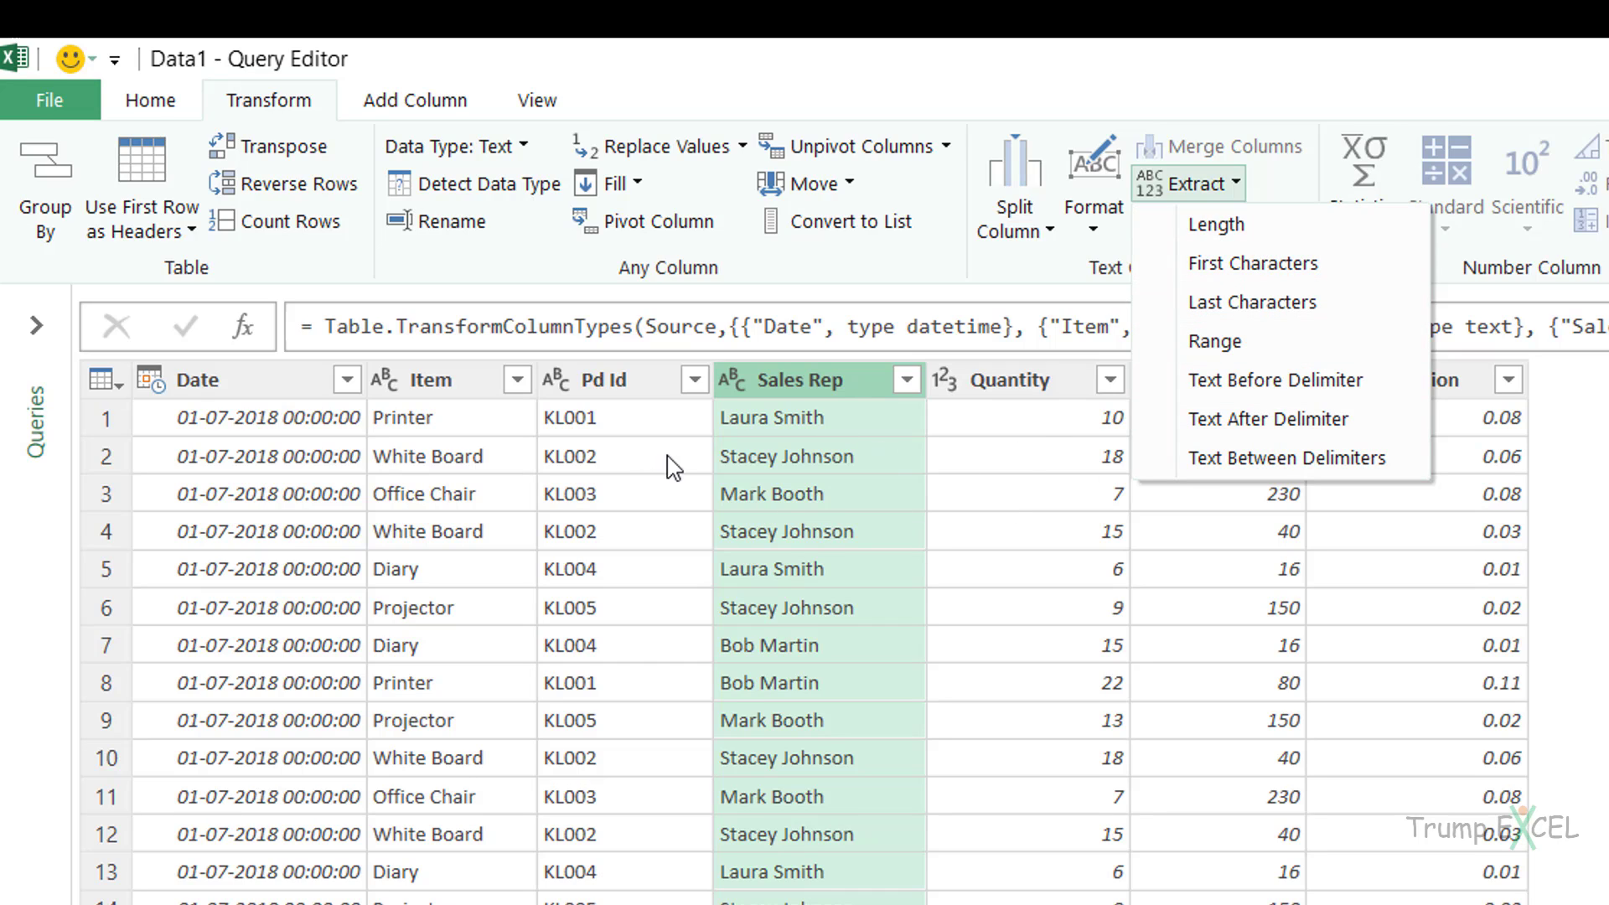
click(818, 392)
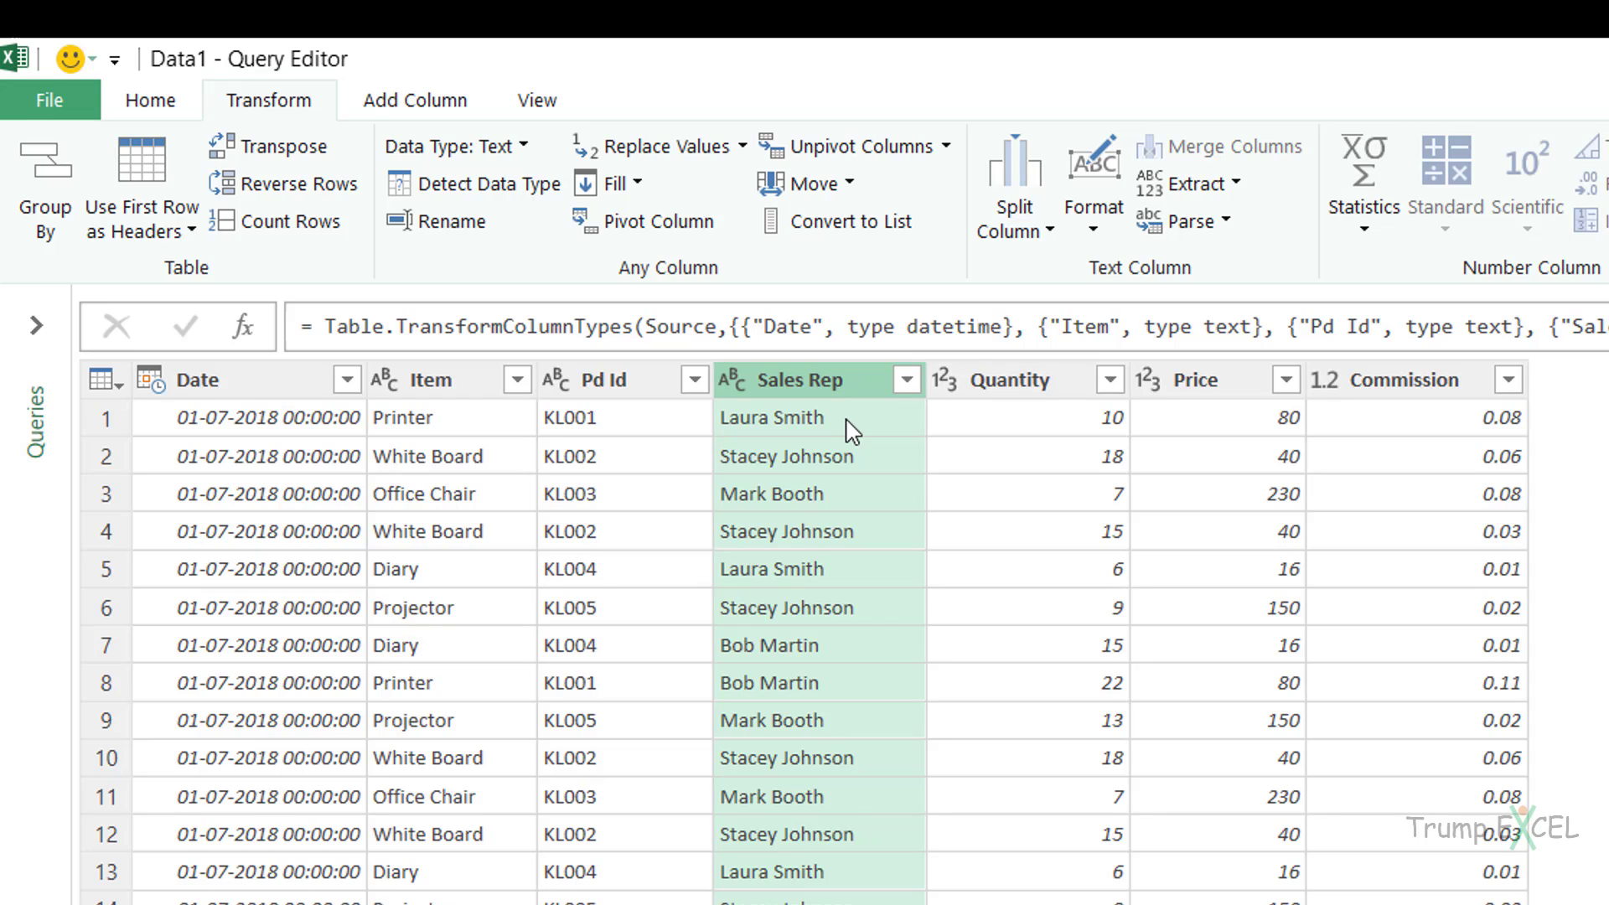
click(1232, 188)
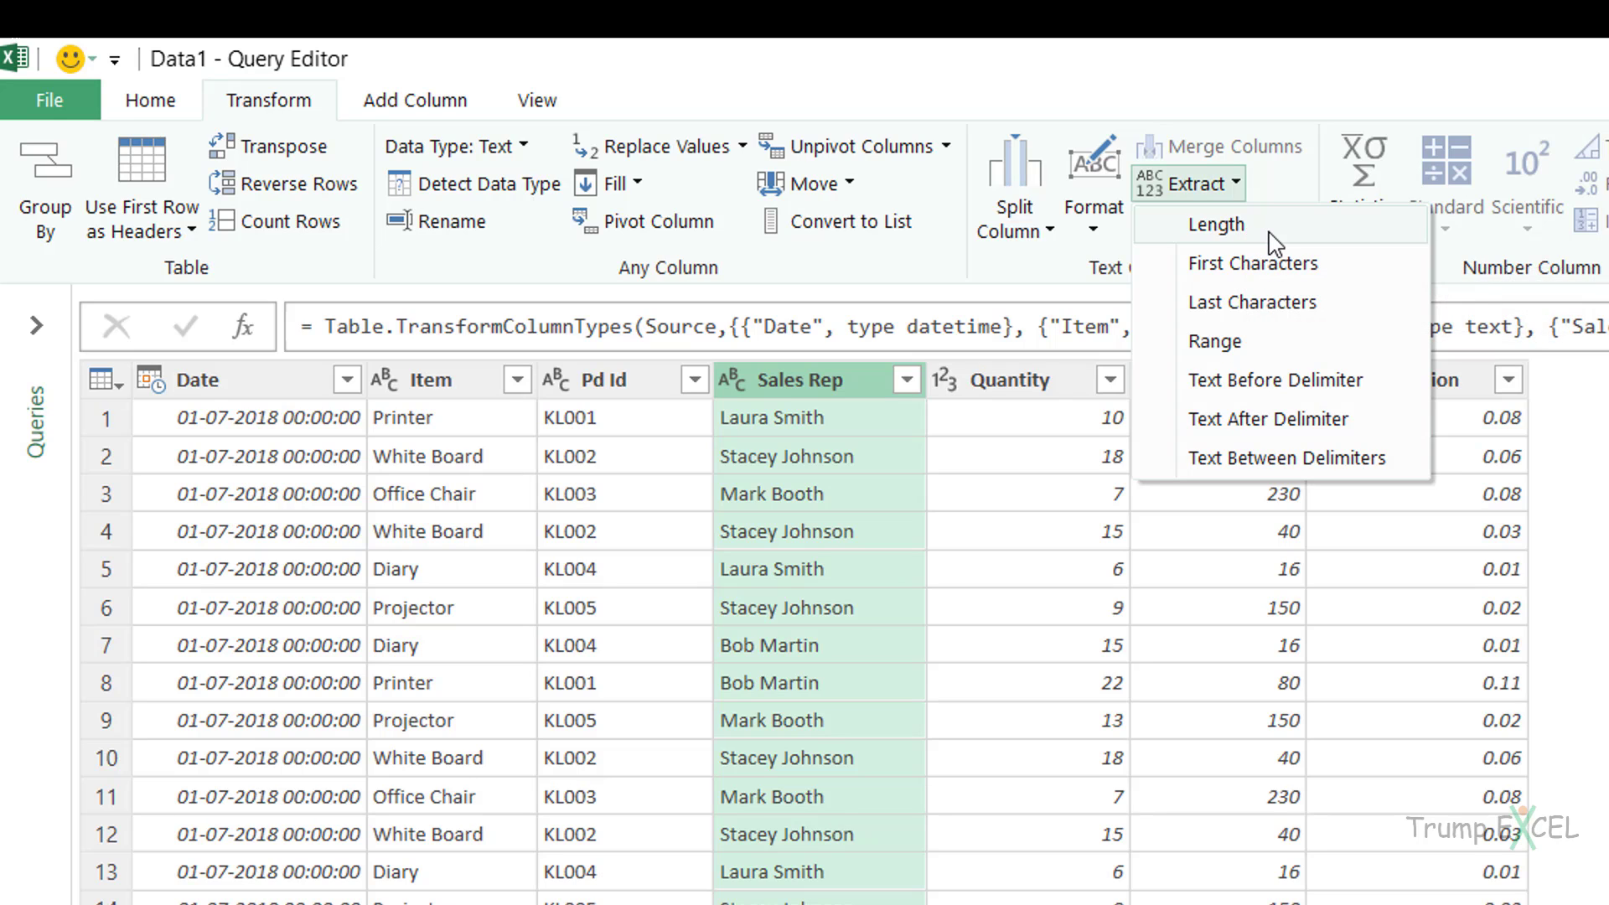
click(1271, 237)
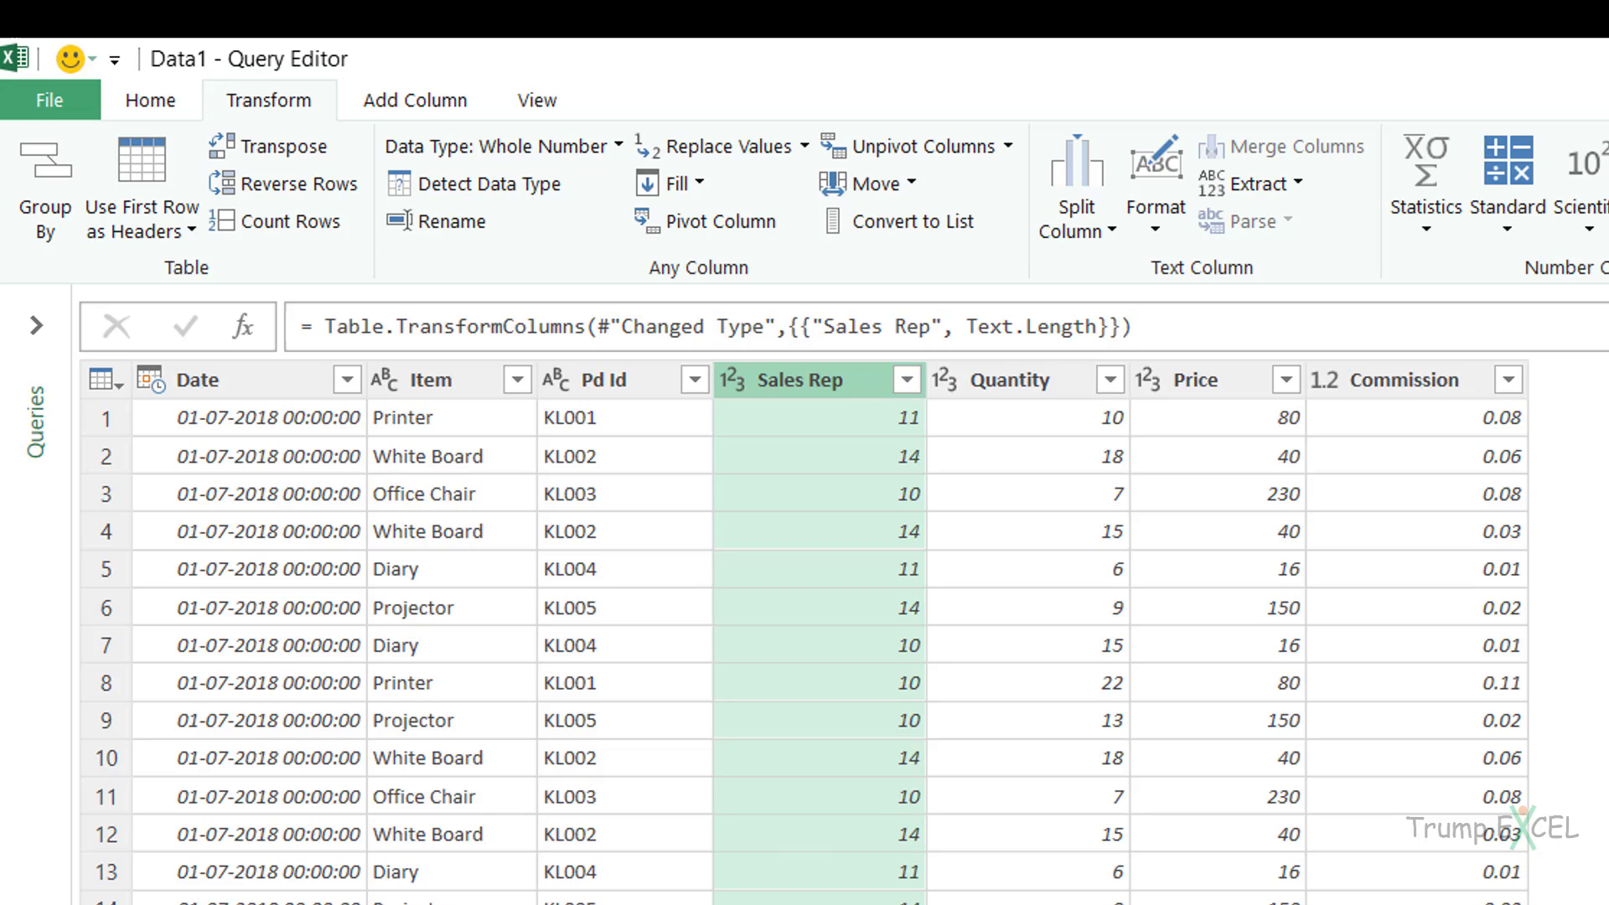
Delete the Calculated Text Length step from the query's applied steps
right_click(837, 401)
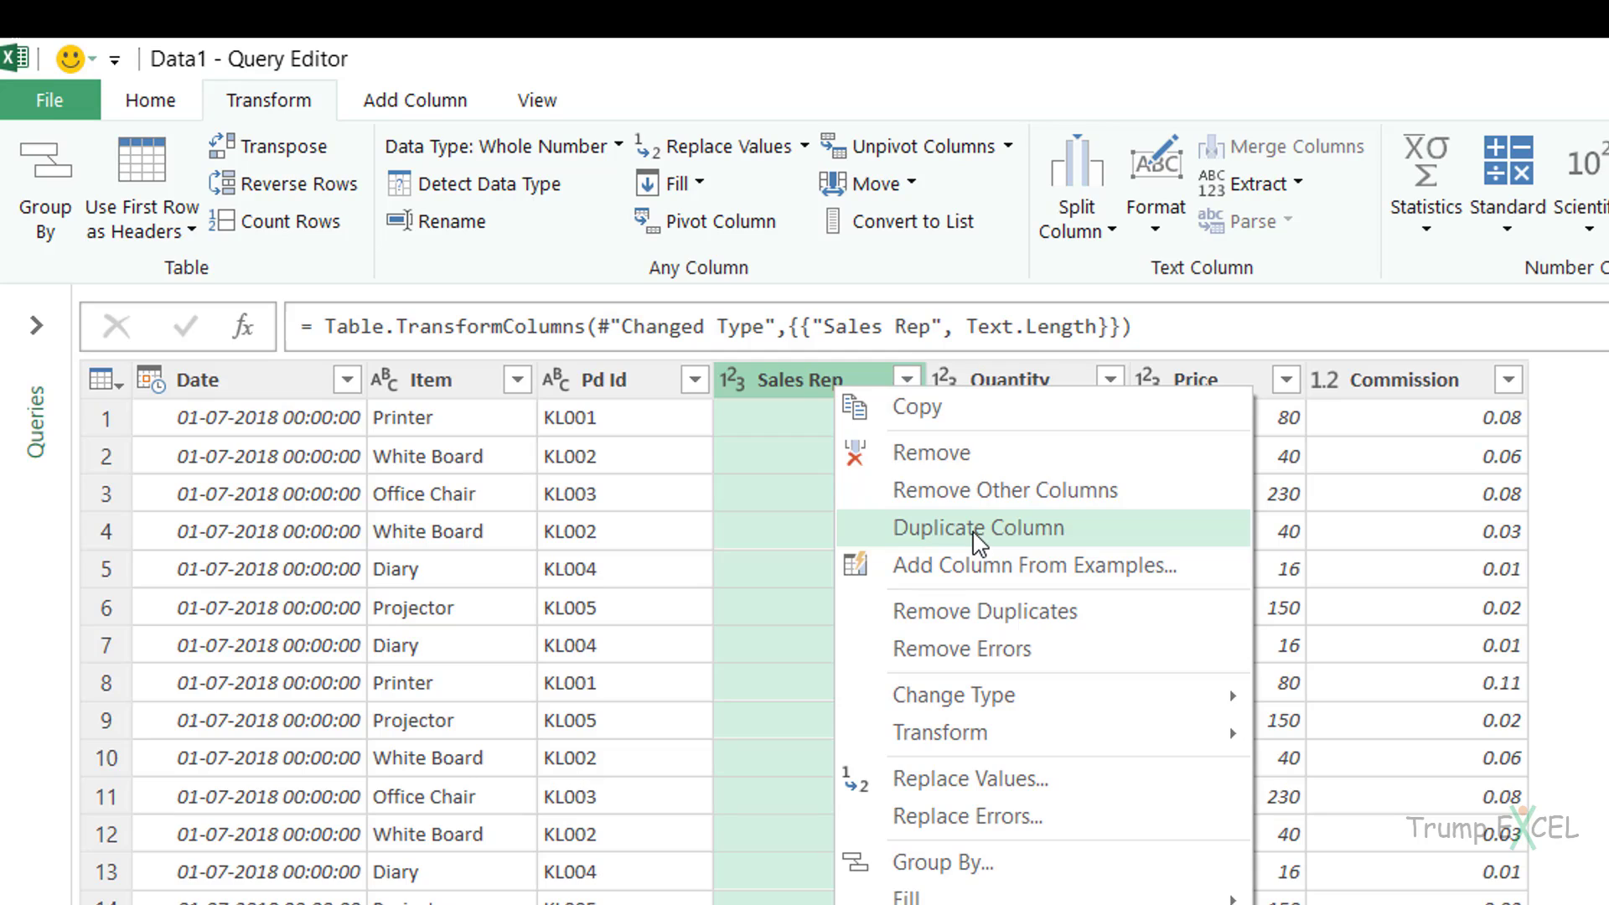
click(802, 382)
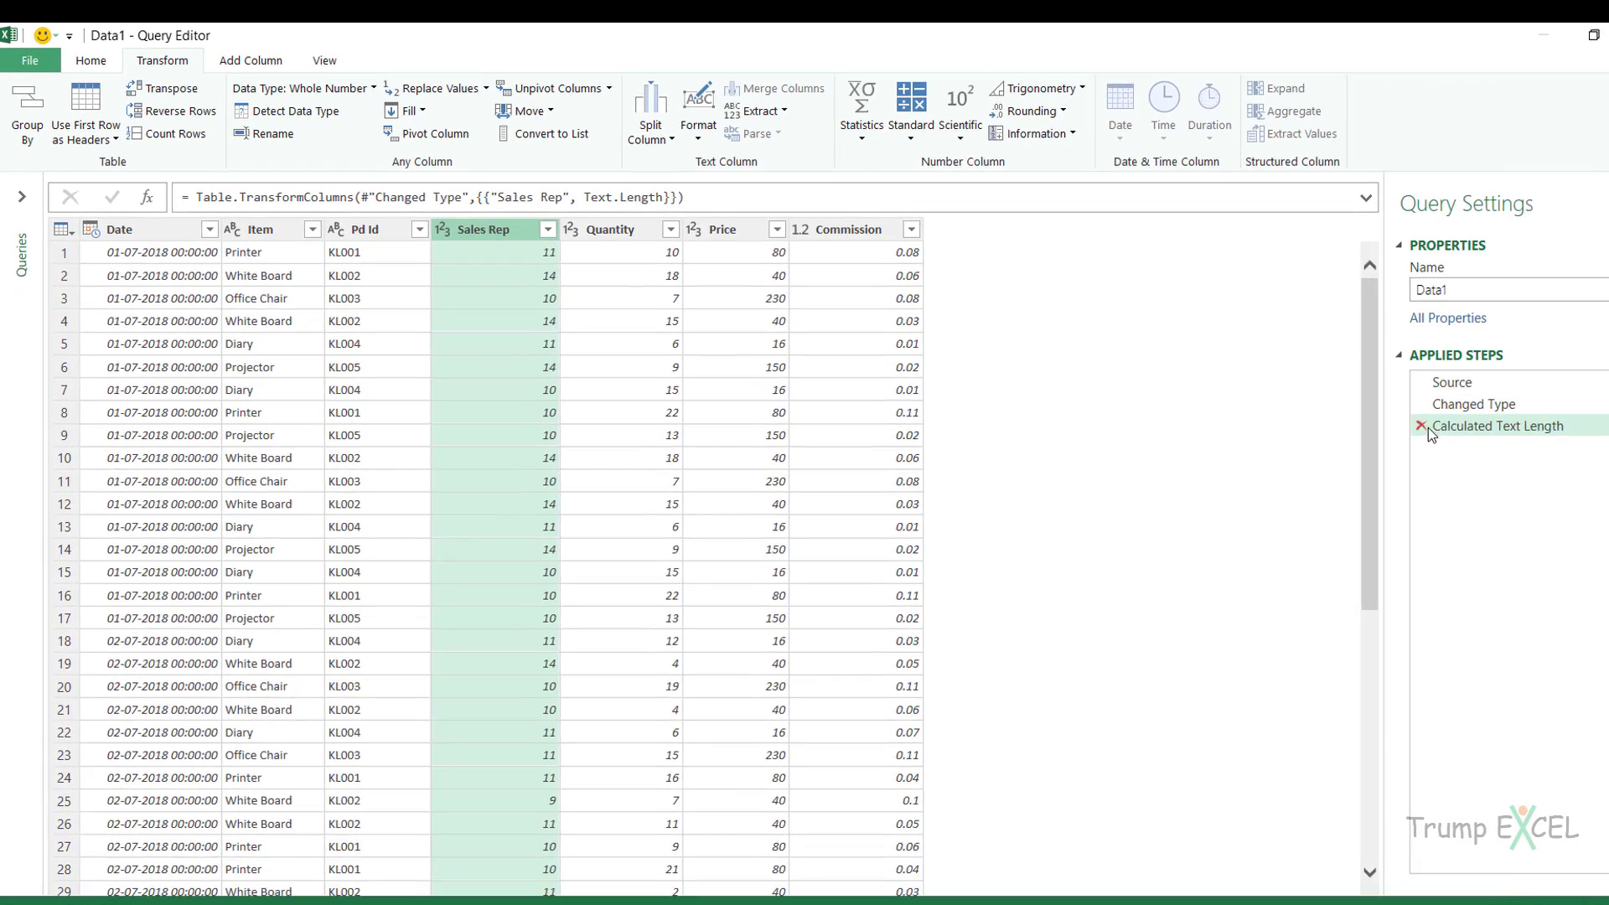
click(1423, 427)
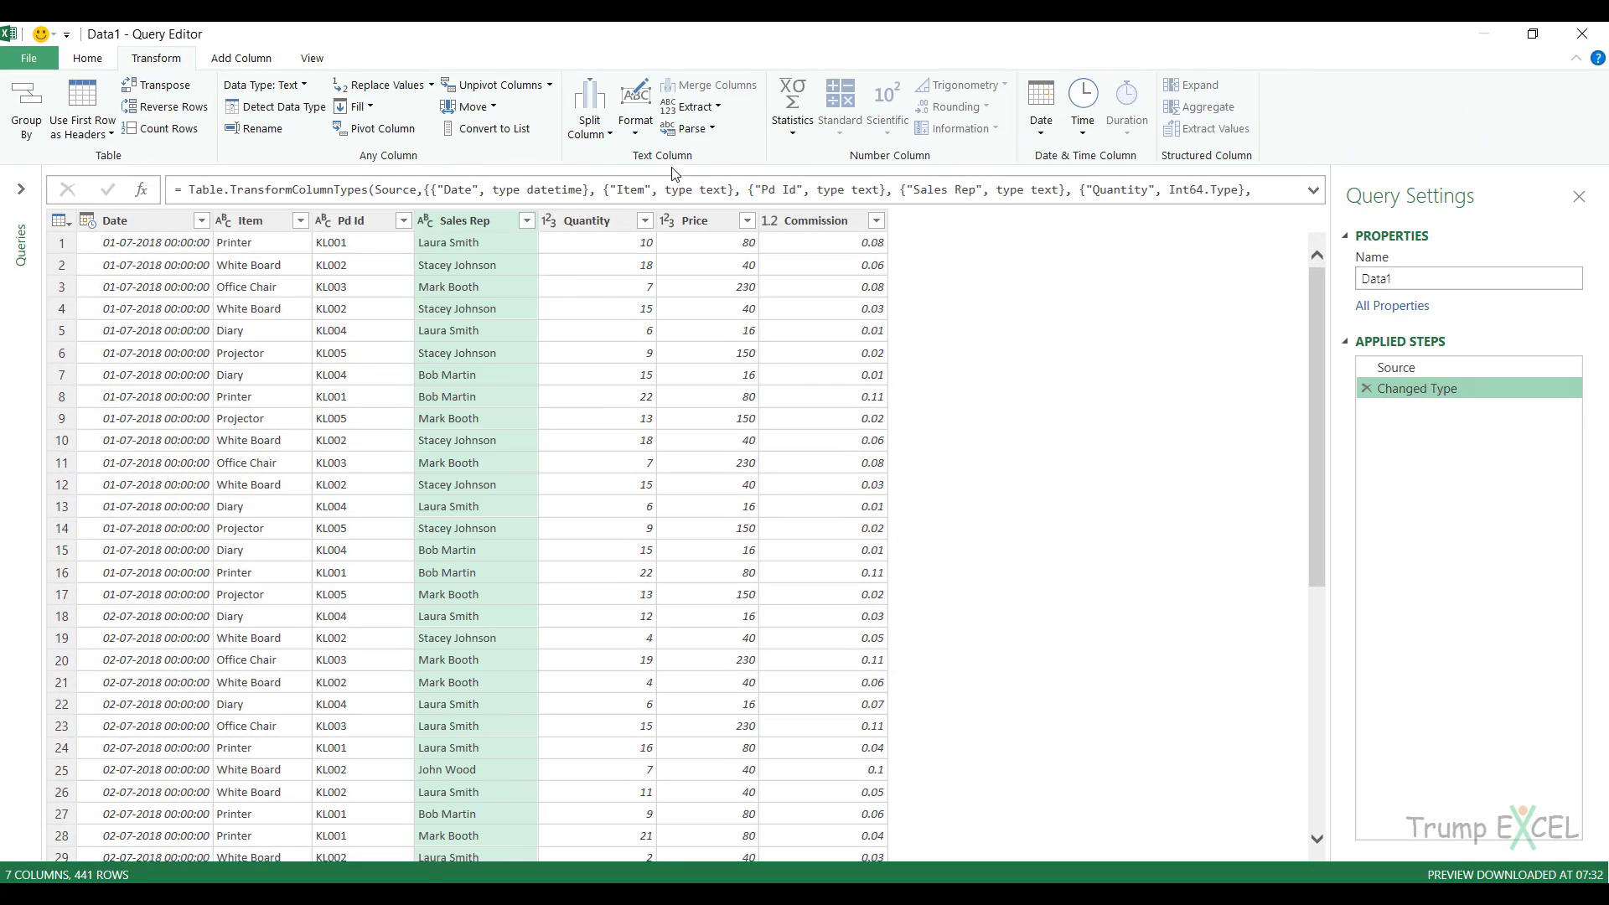
Extract the first 2 characters of the values in the Pd Id column
click(700, 107)
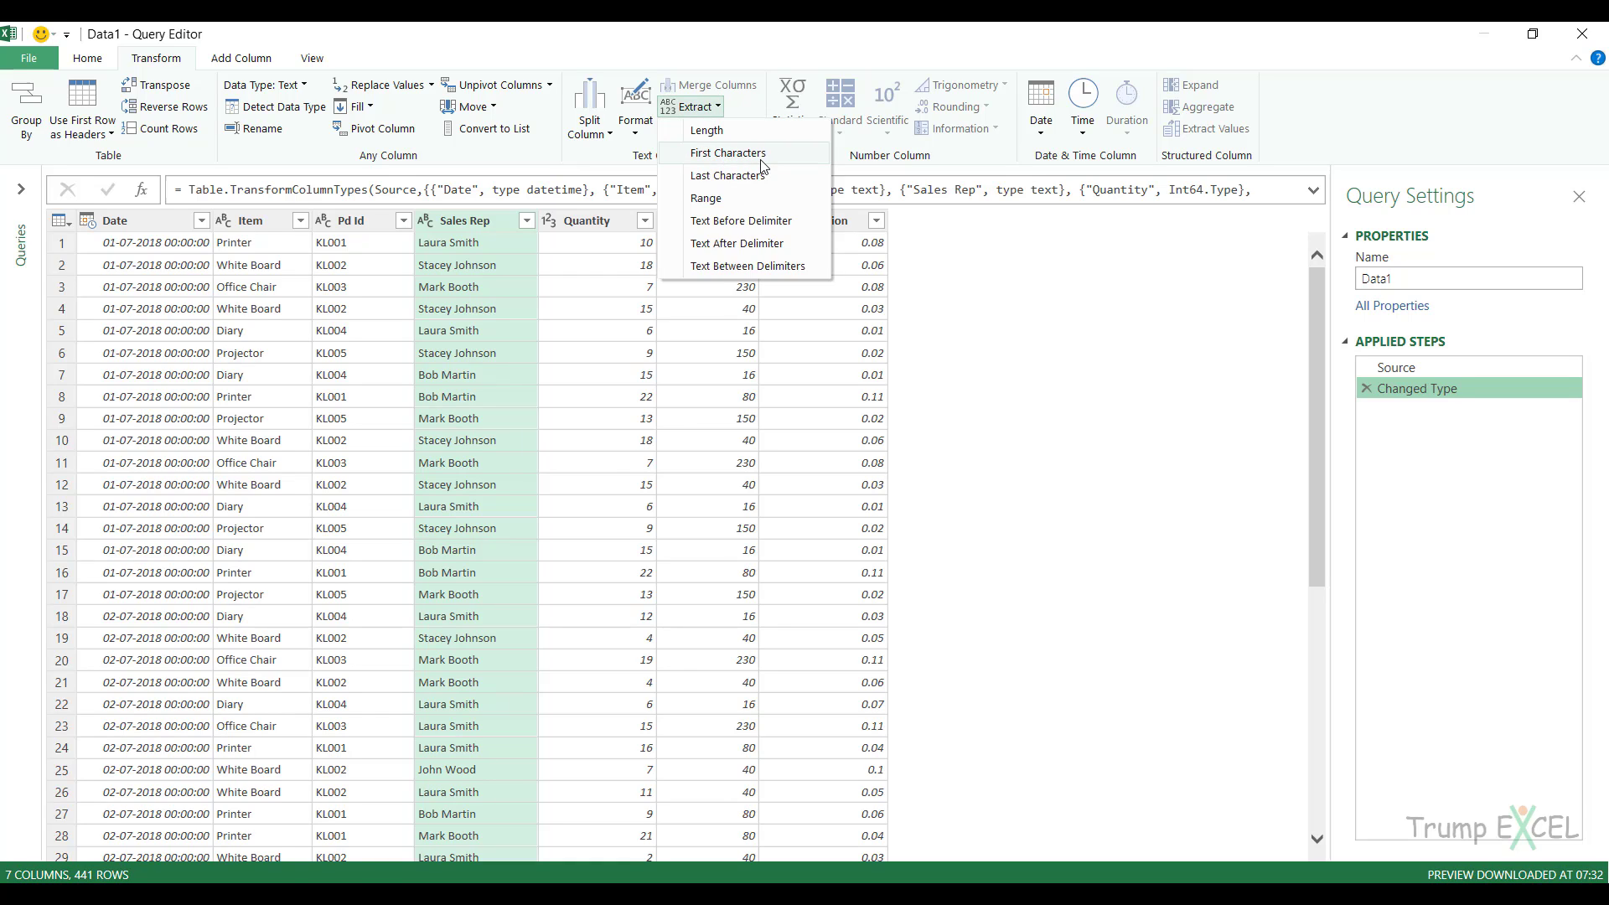
click(380, 225)
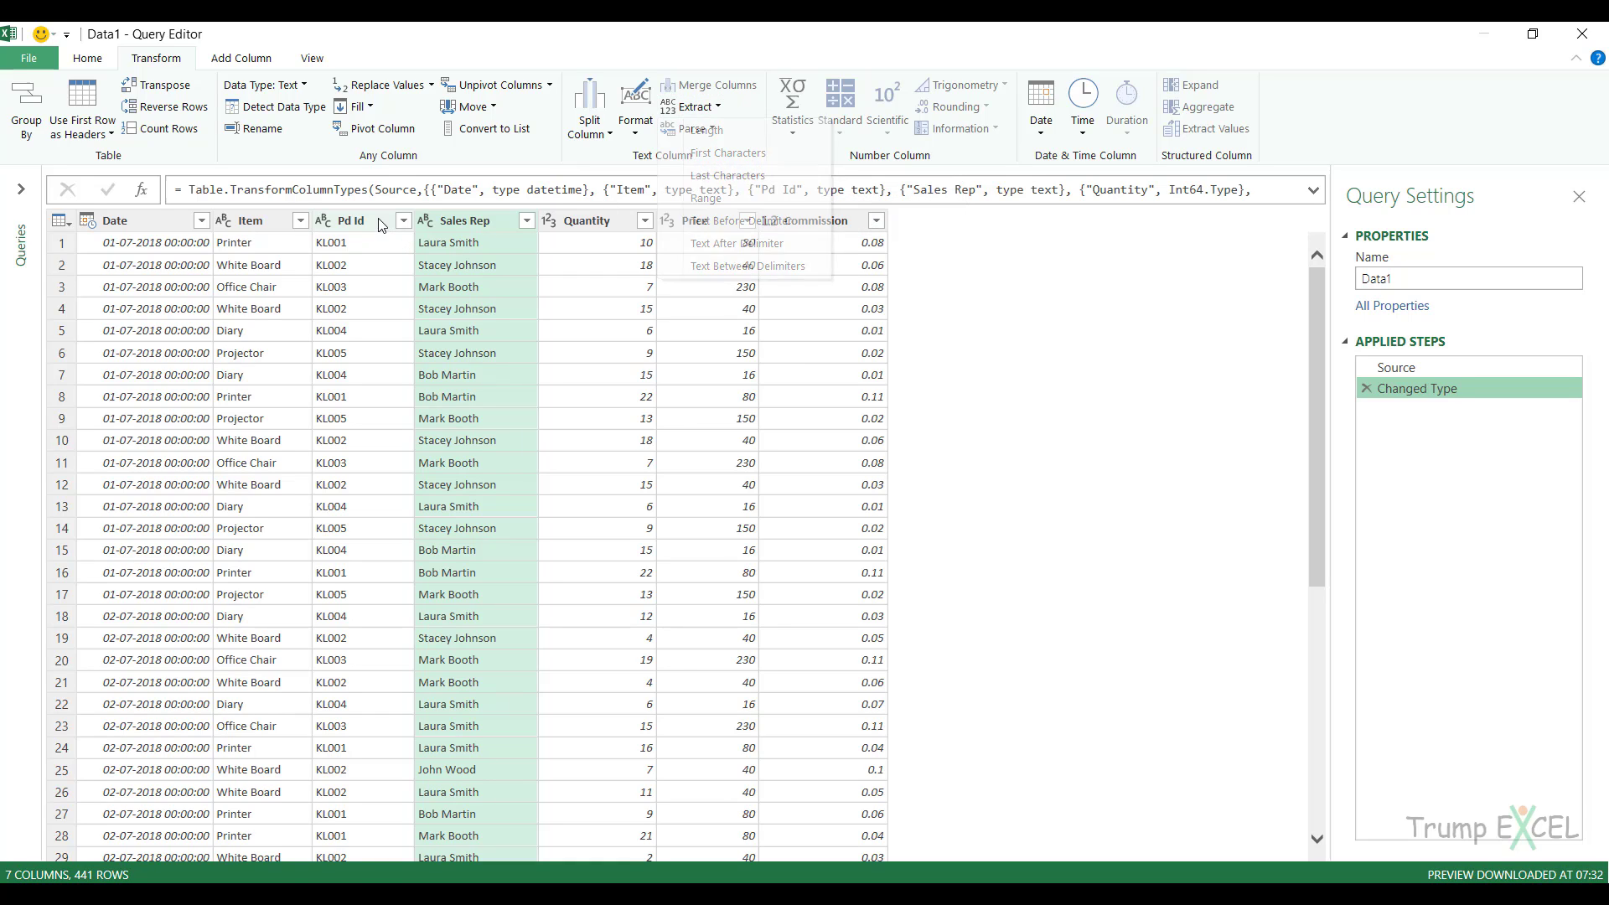
click(366, 223)
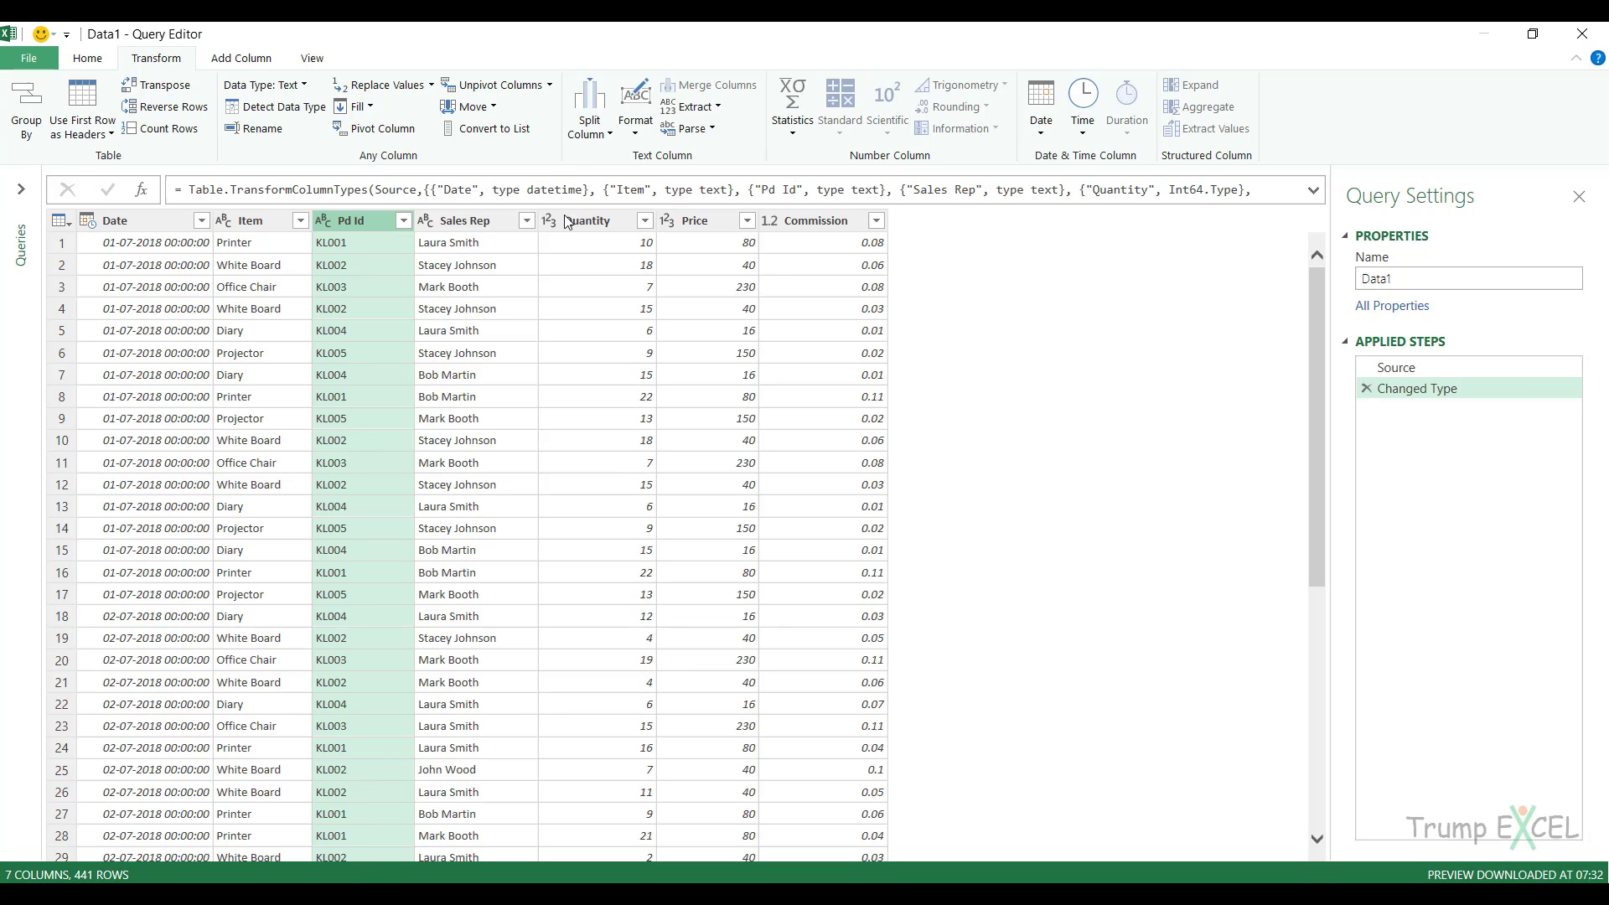
click(701, 106)
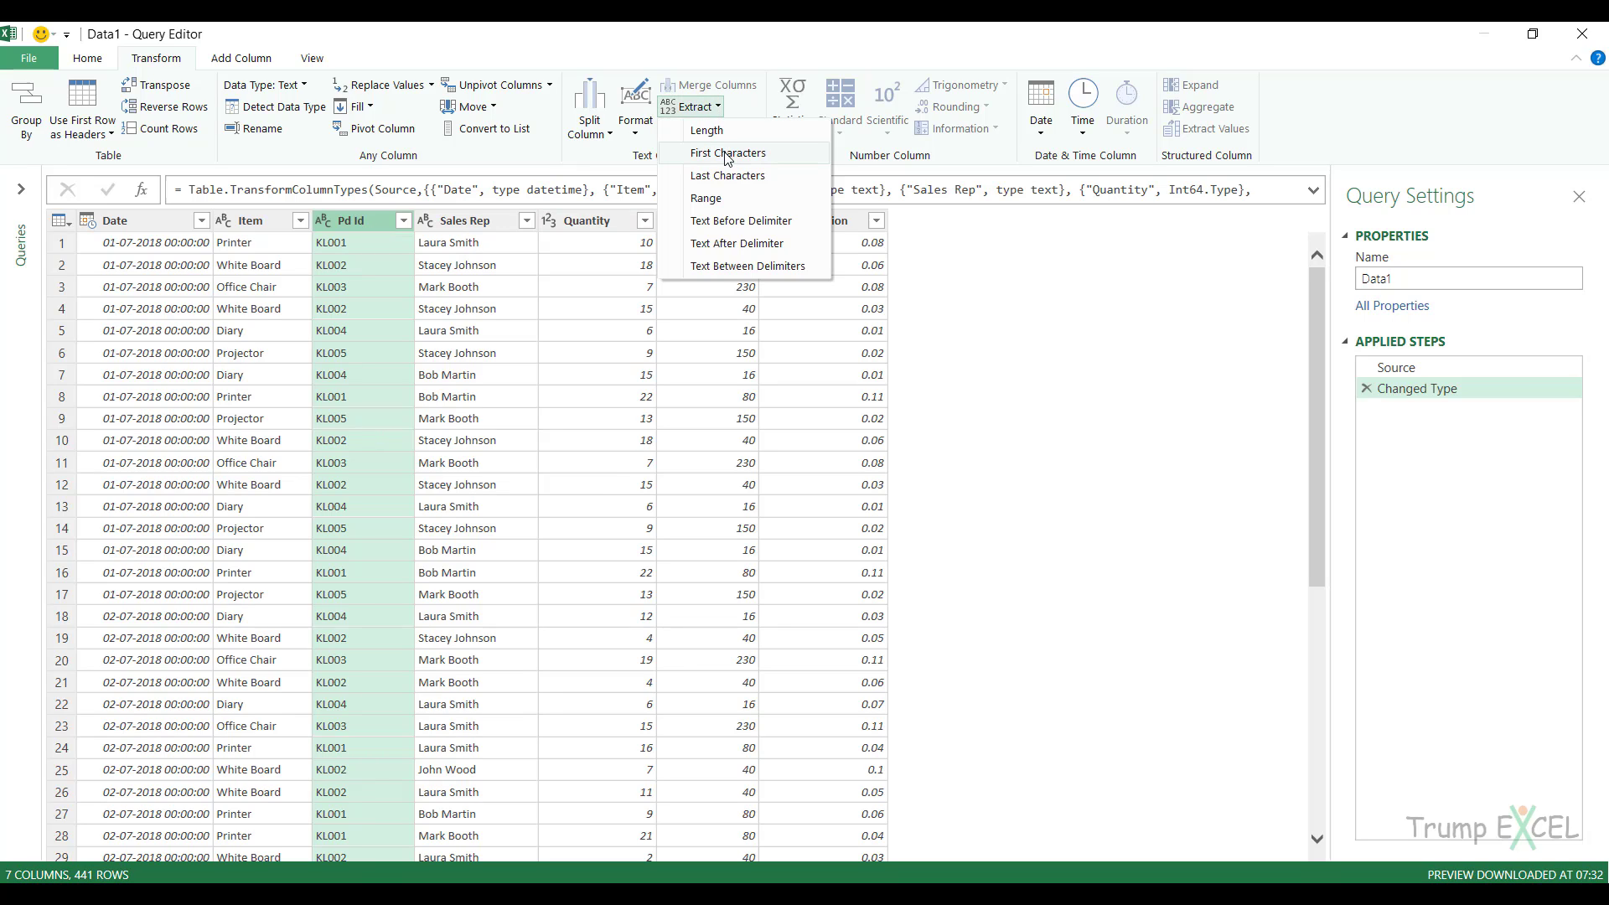
click(724, 154)
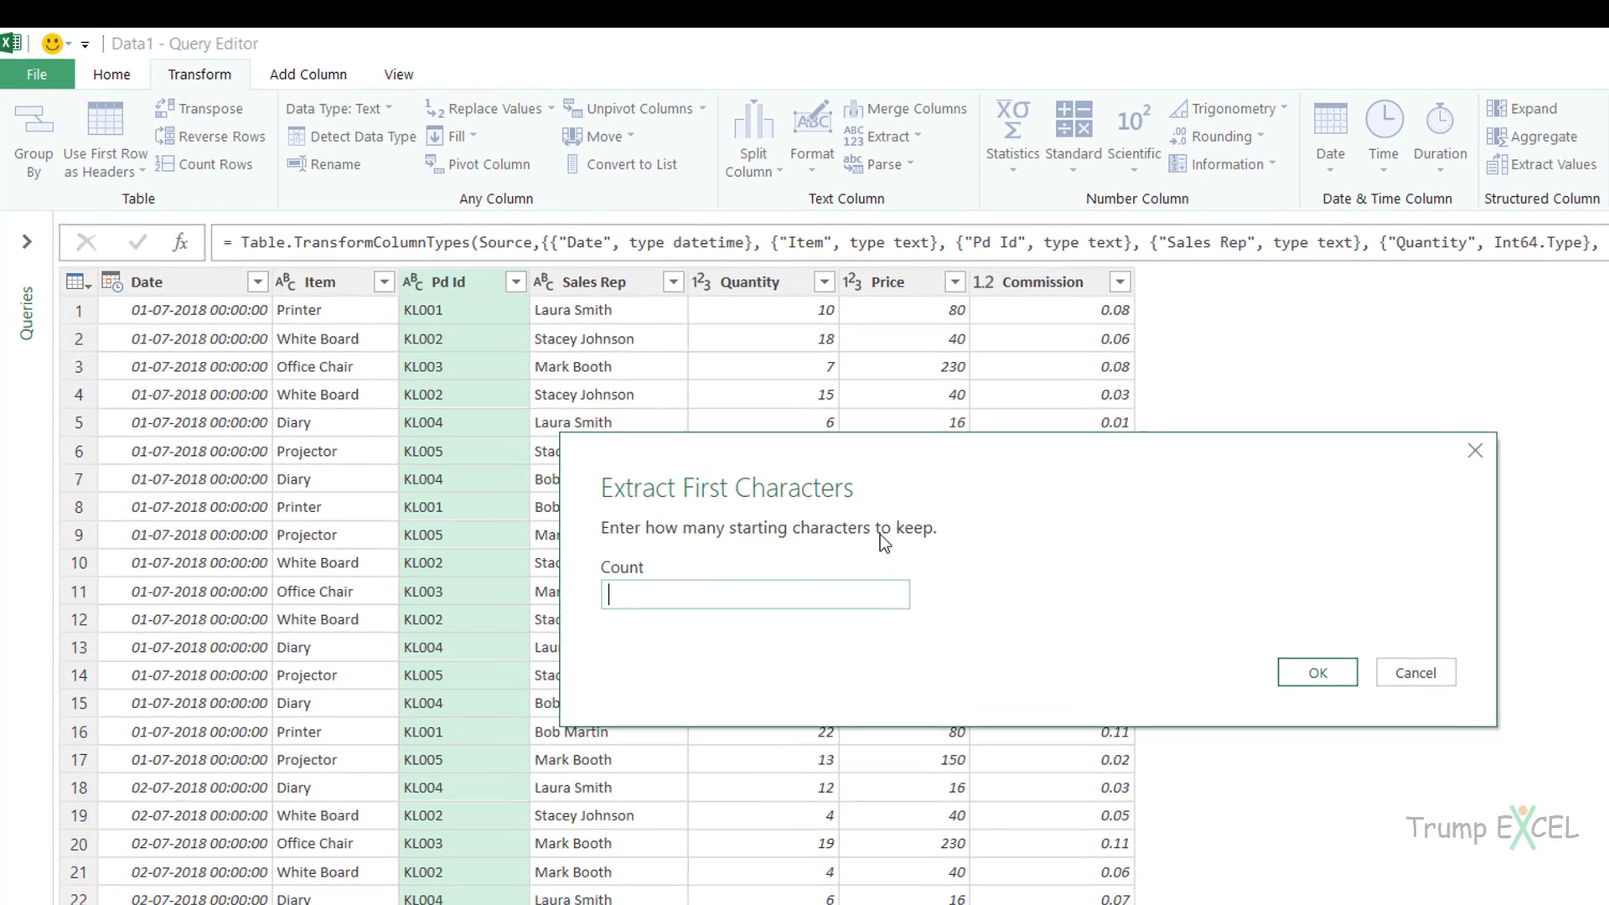
text(2)
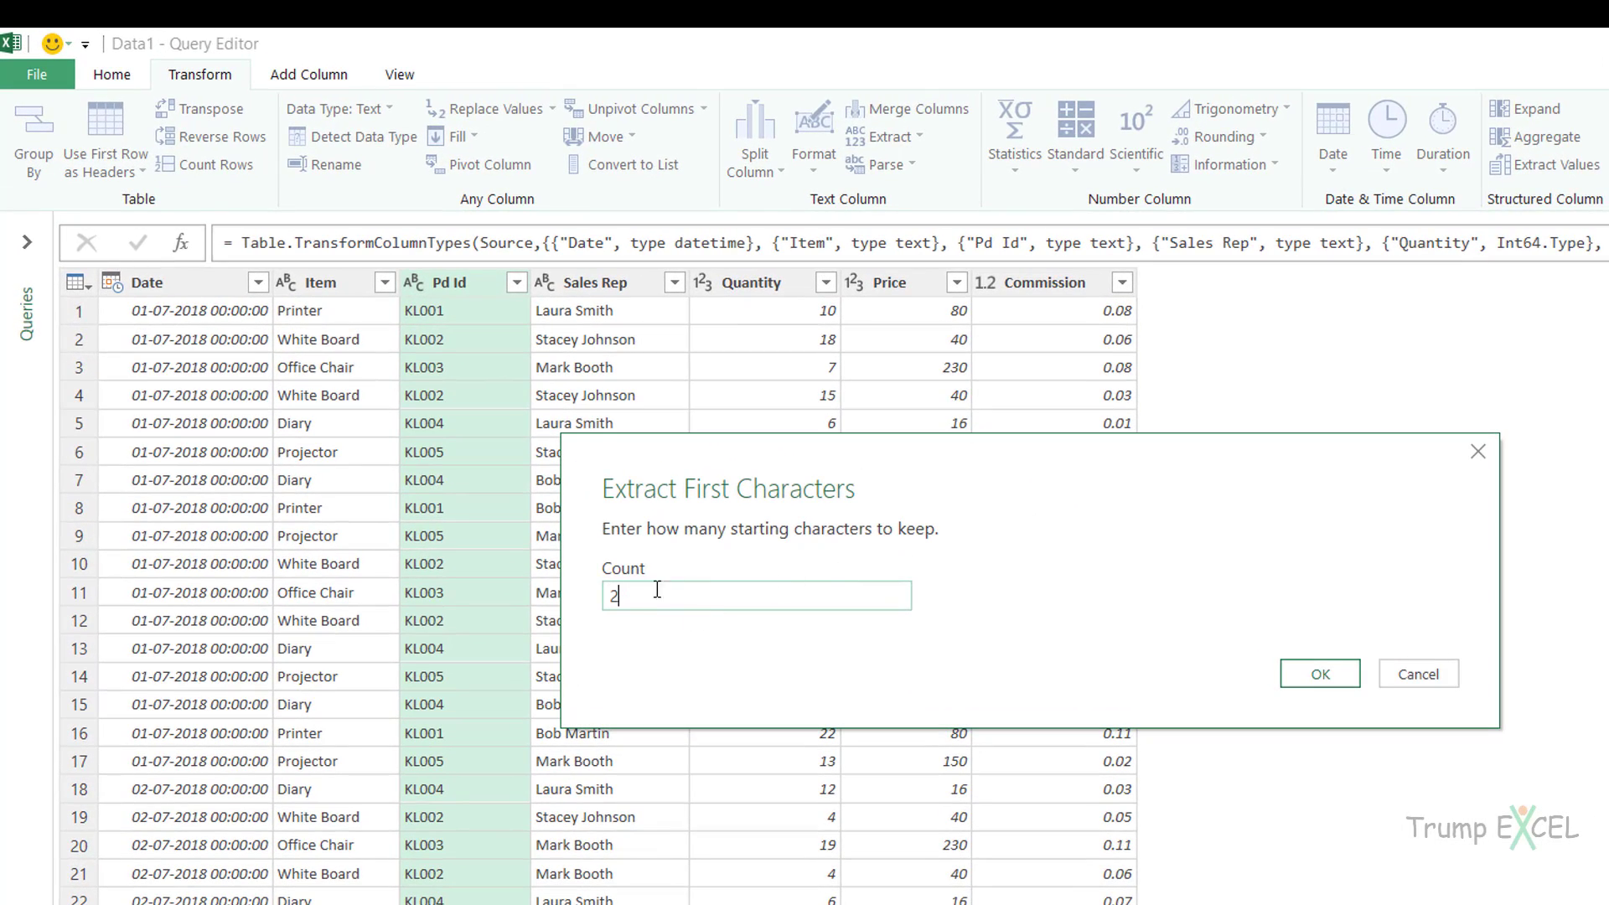
click(1320, 675)
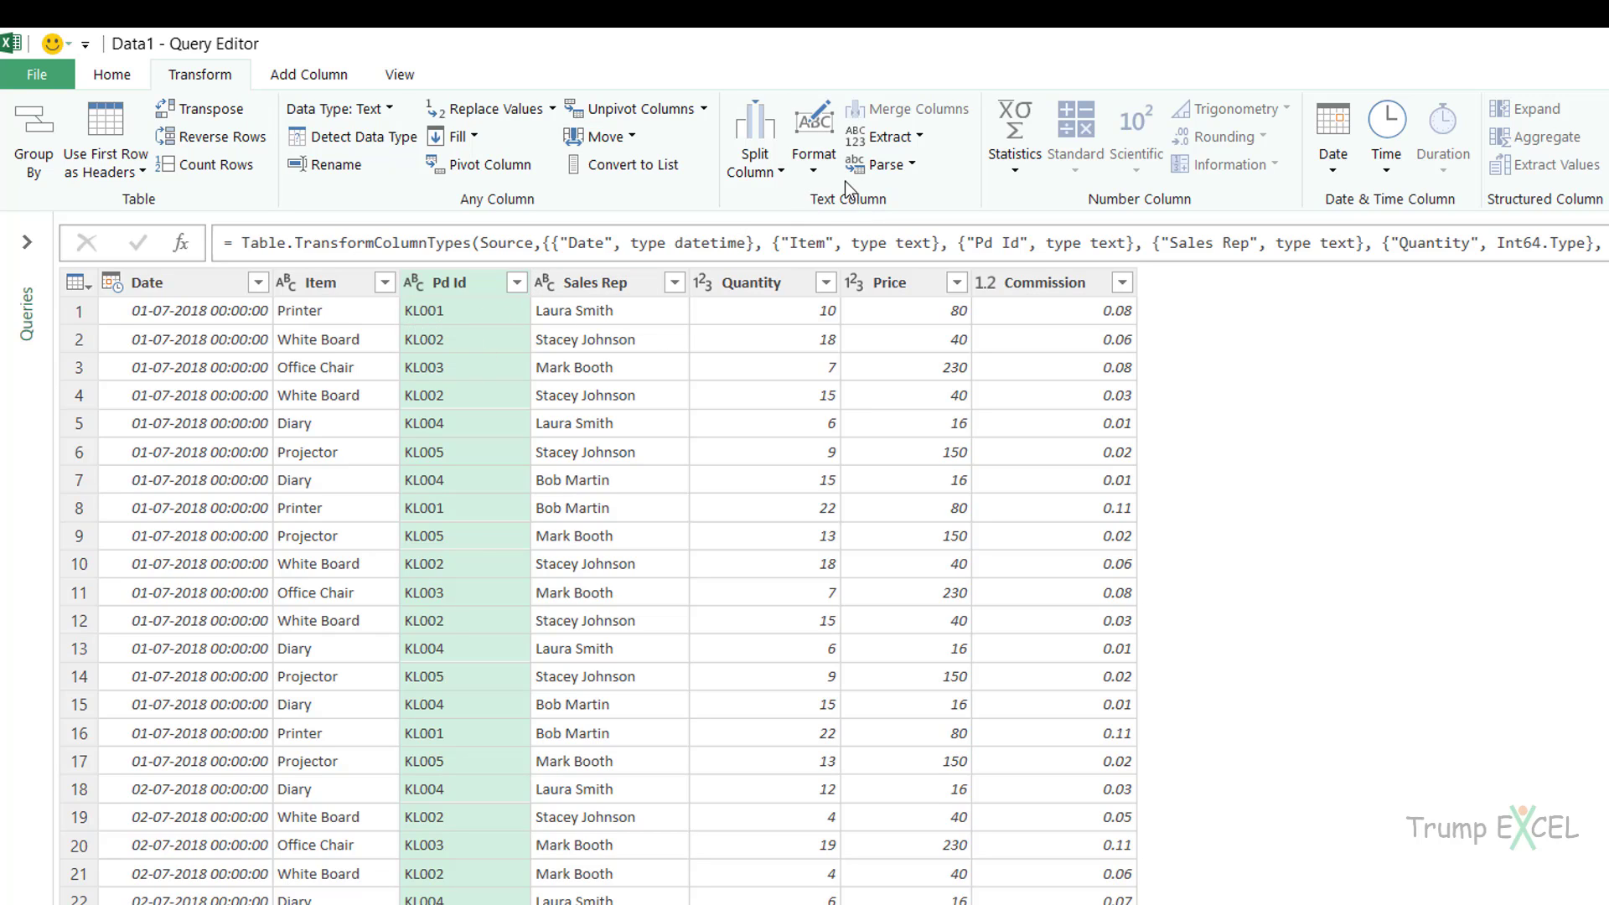
Extract the last 3 characters of the values in the Pd Id column
click(922, 141)
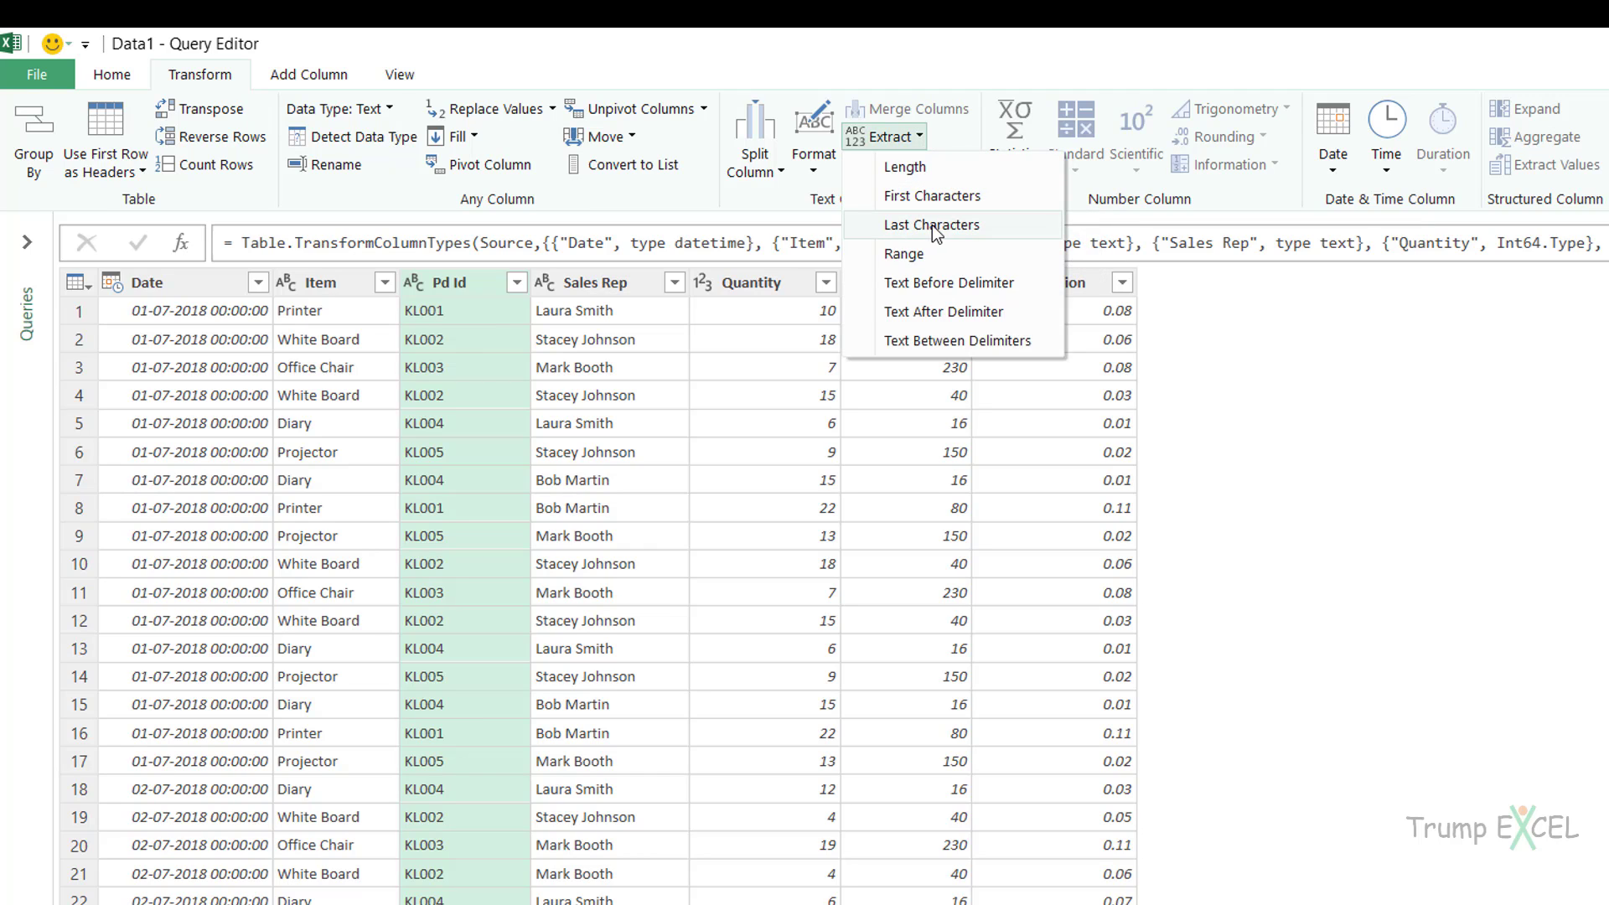
click(951, 226)
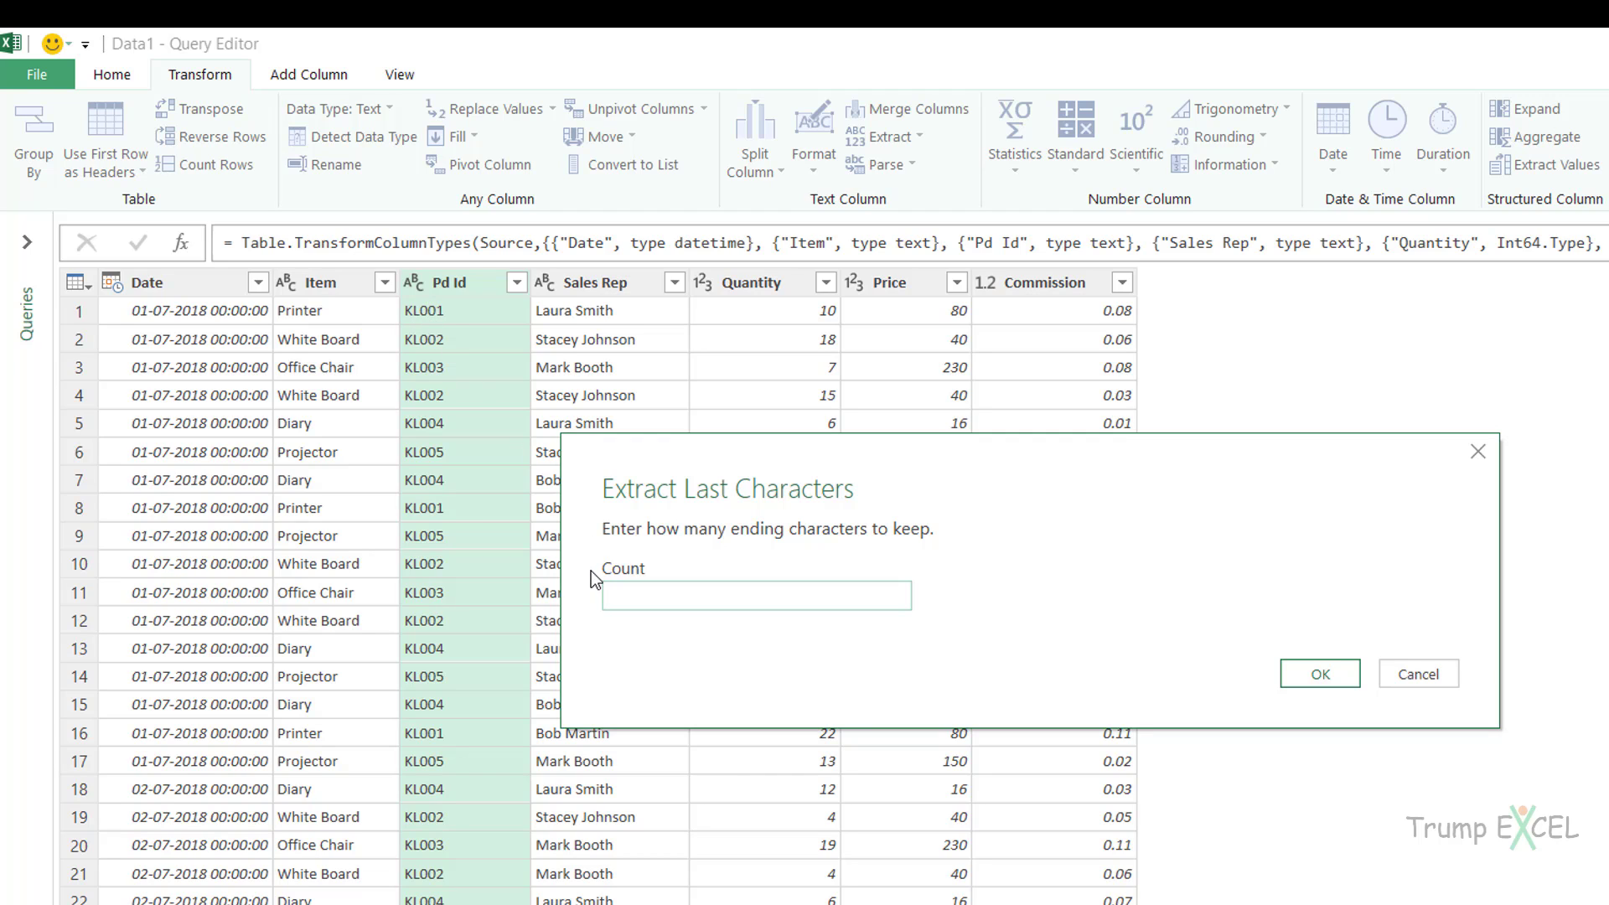
text(3)
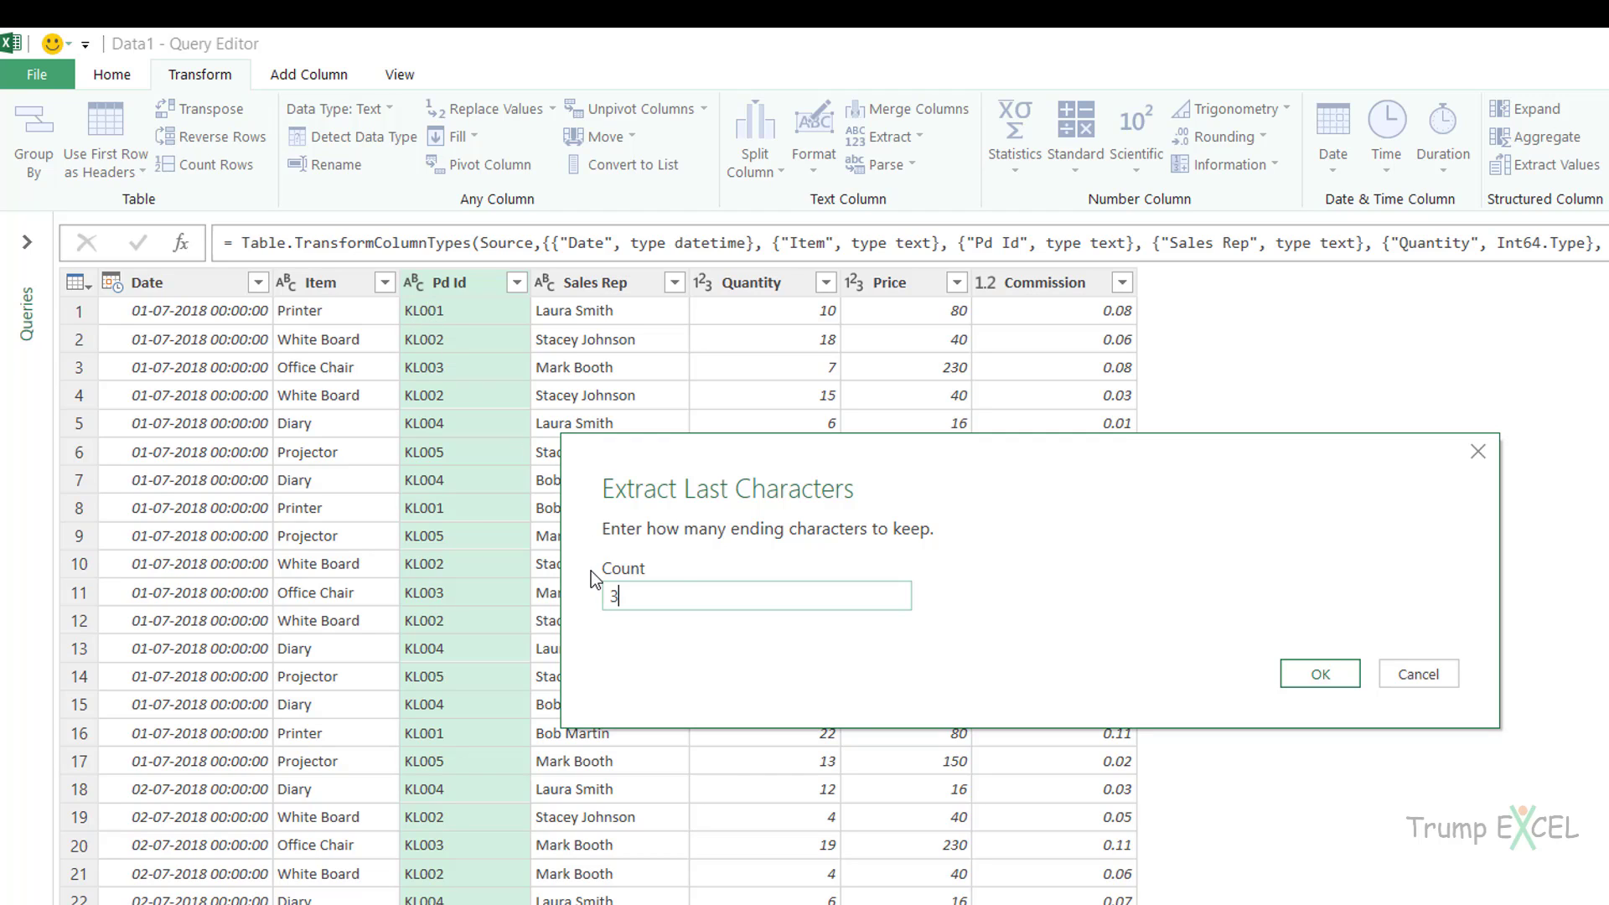
click(1319, 674)
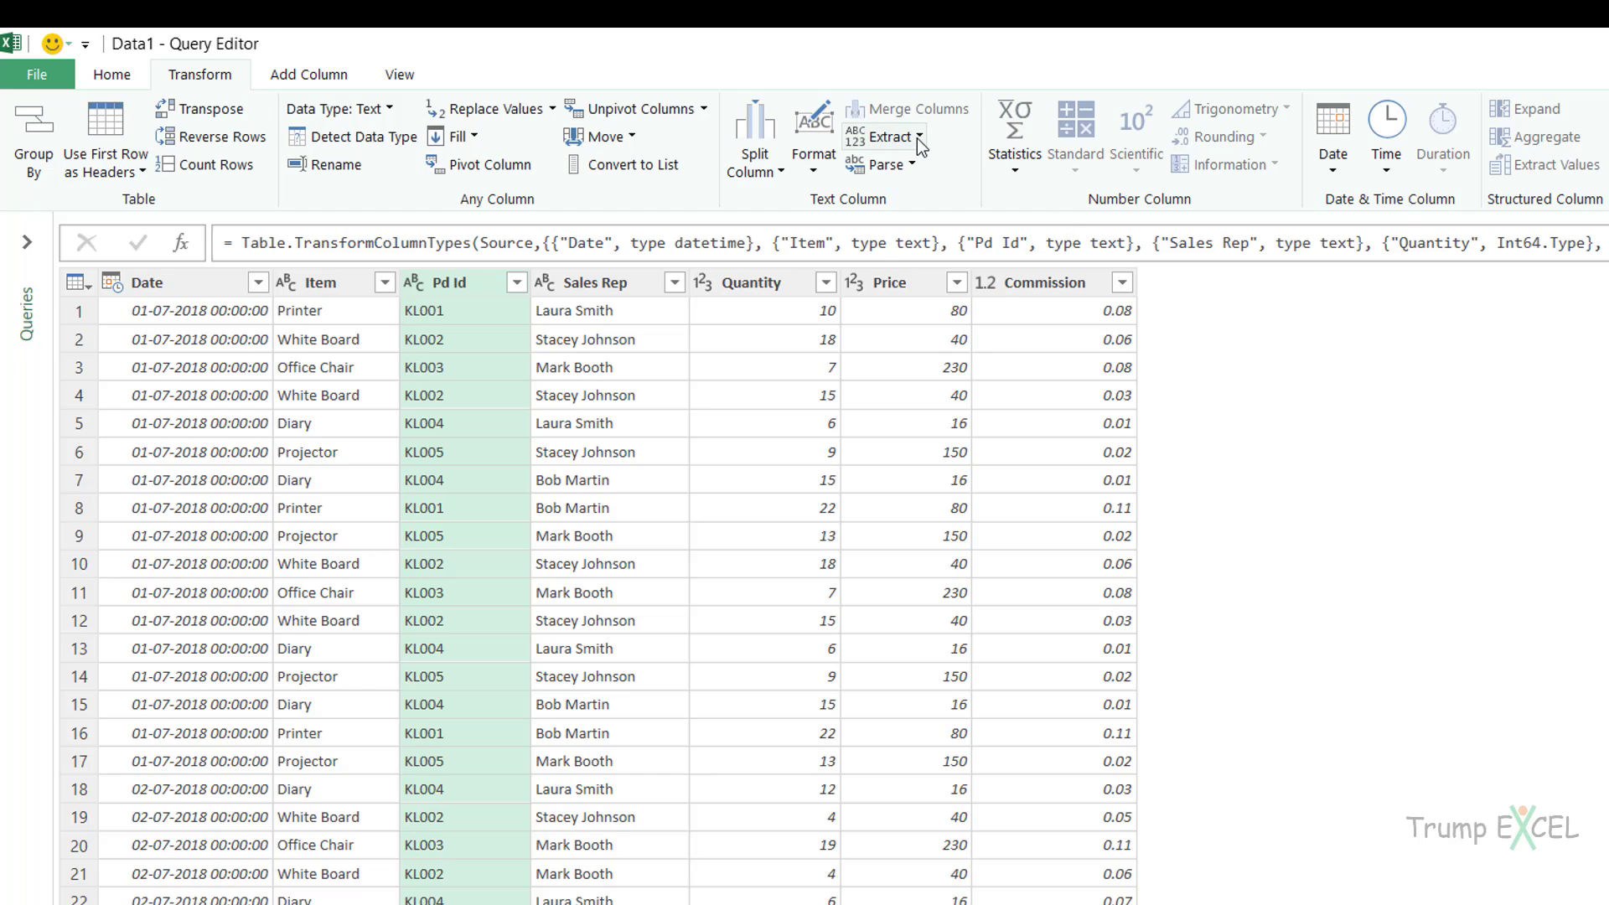
Extract a text range from the Pd Id column with starting index 2 and 3 characters
click(895, 137)
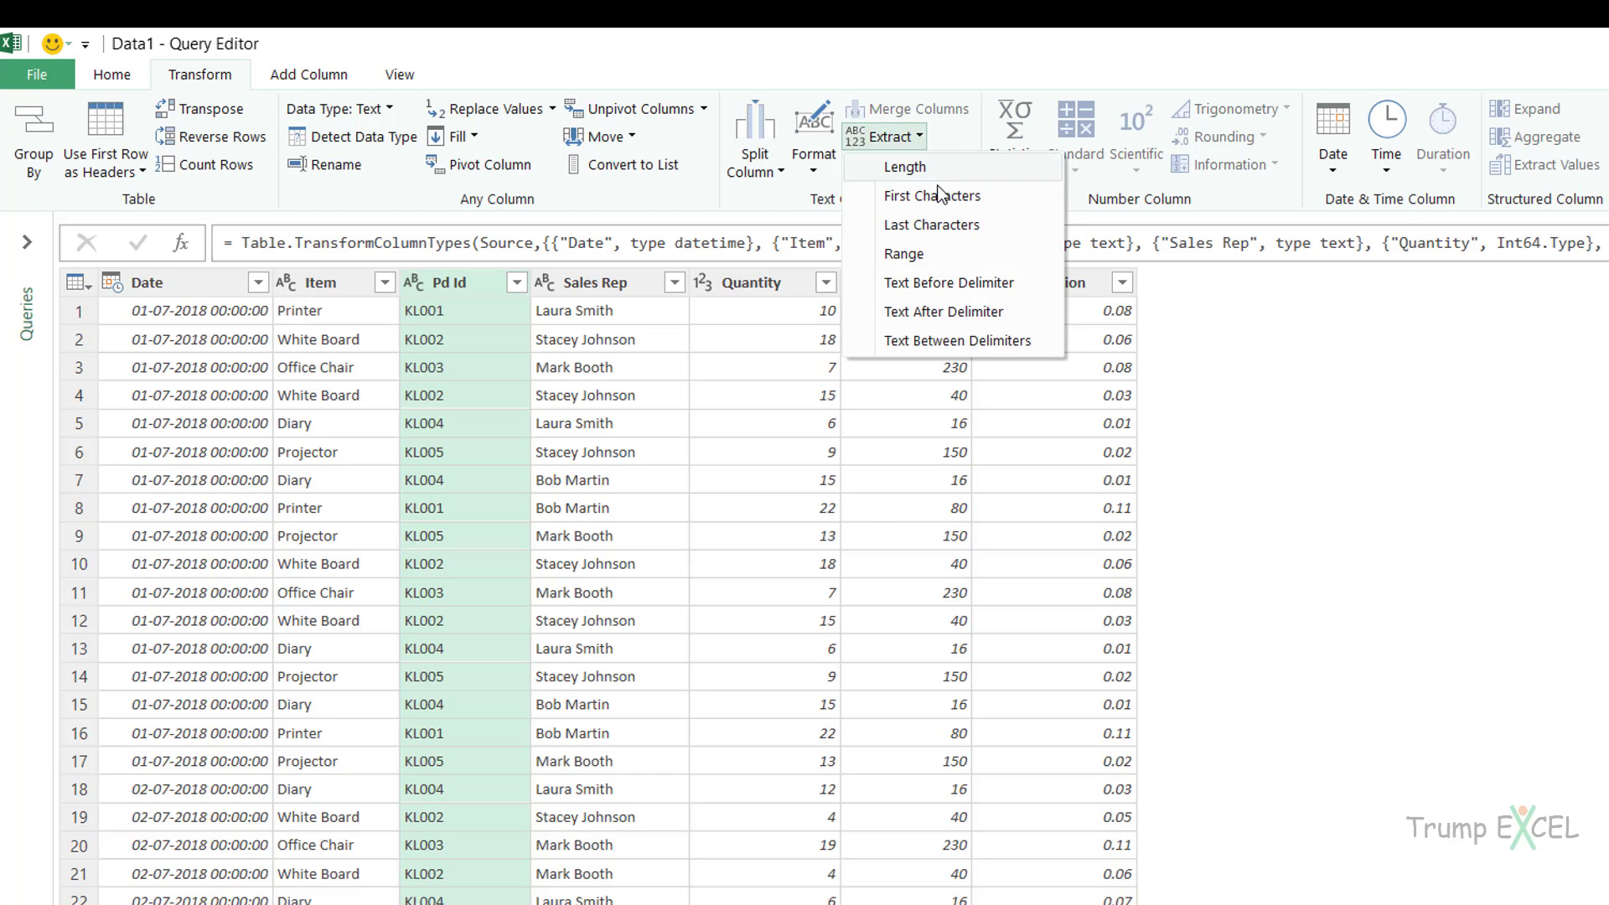
click(954, 258)
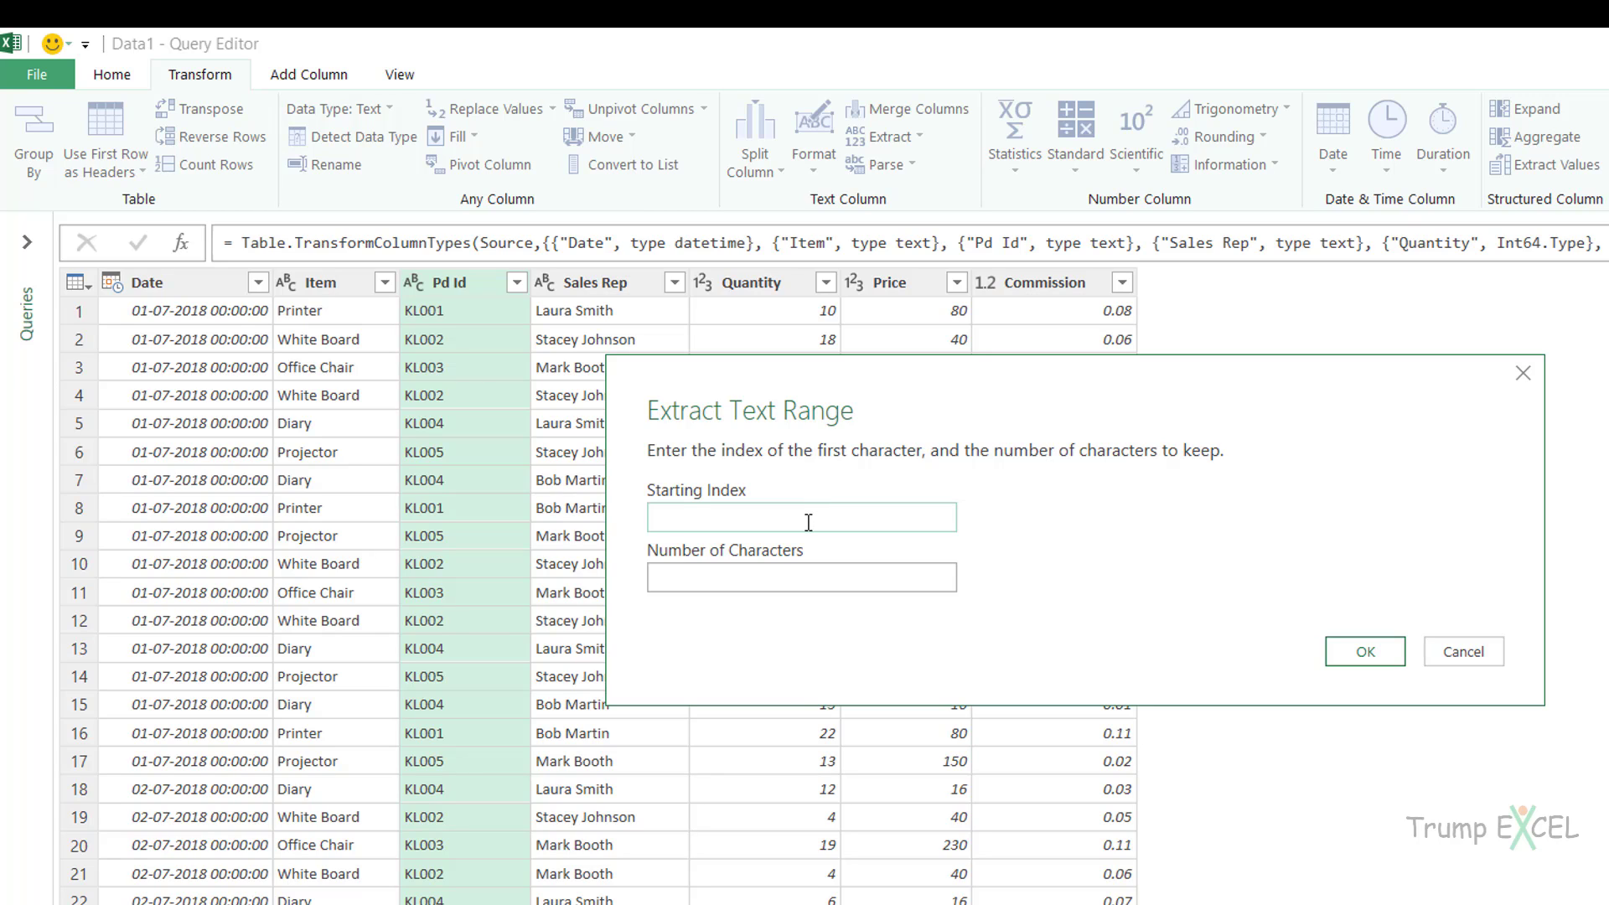
click(809, 522)
text(2)
click(689, 574)
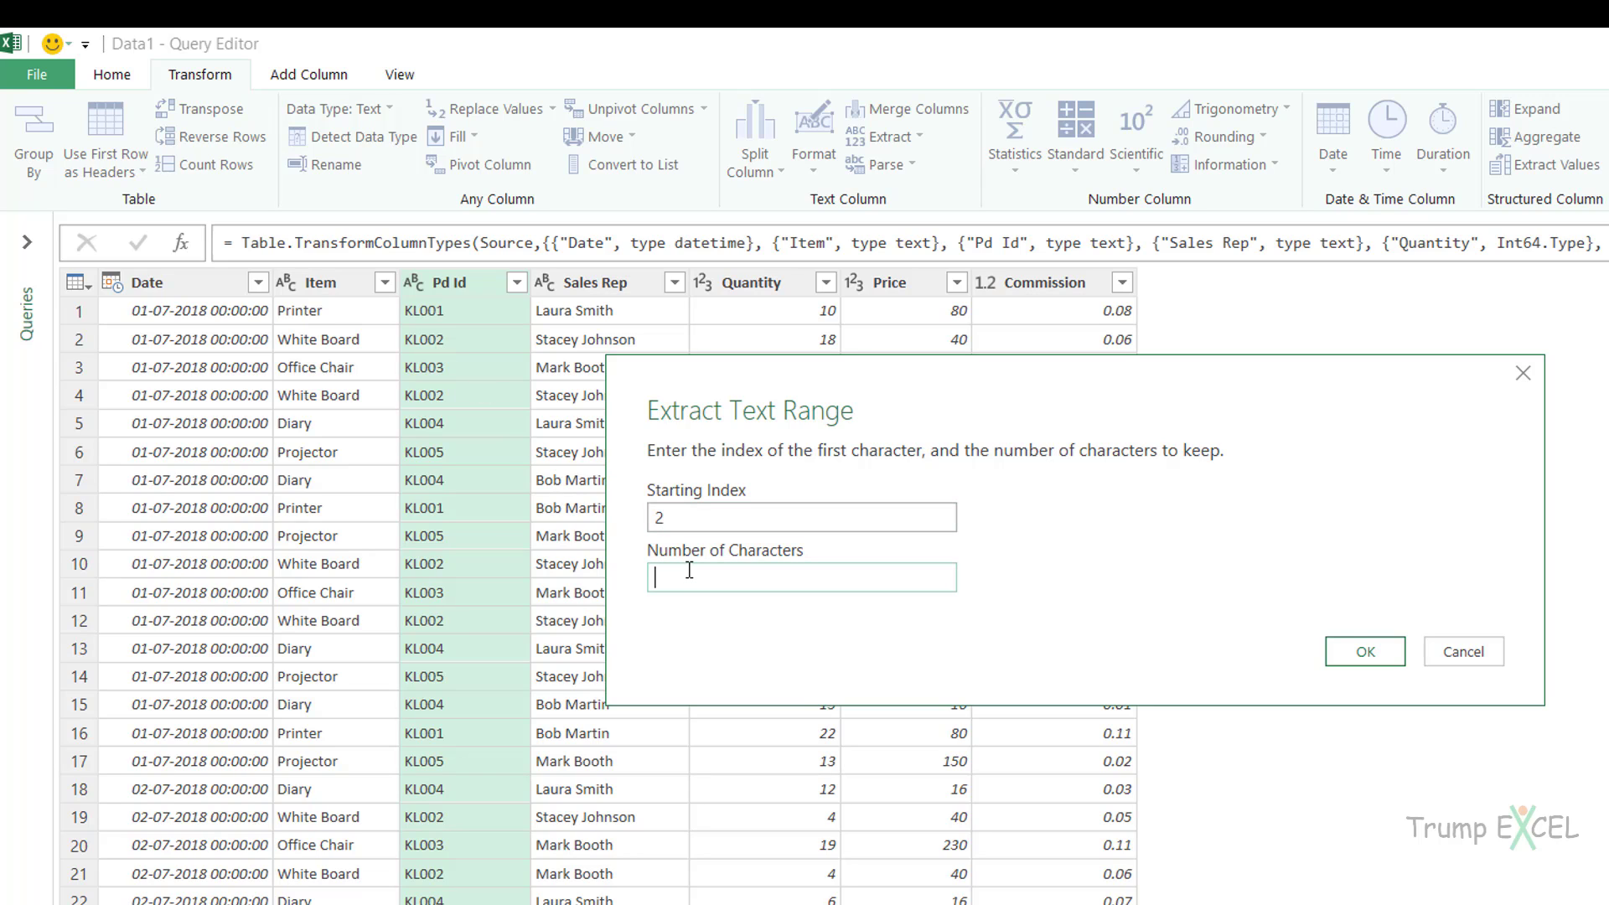
text(3)
click(1343, 650)
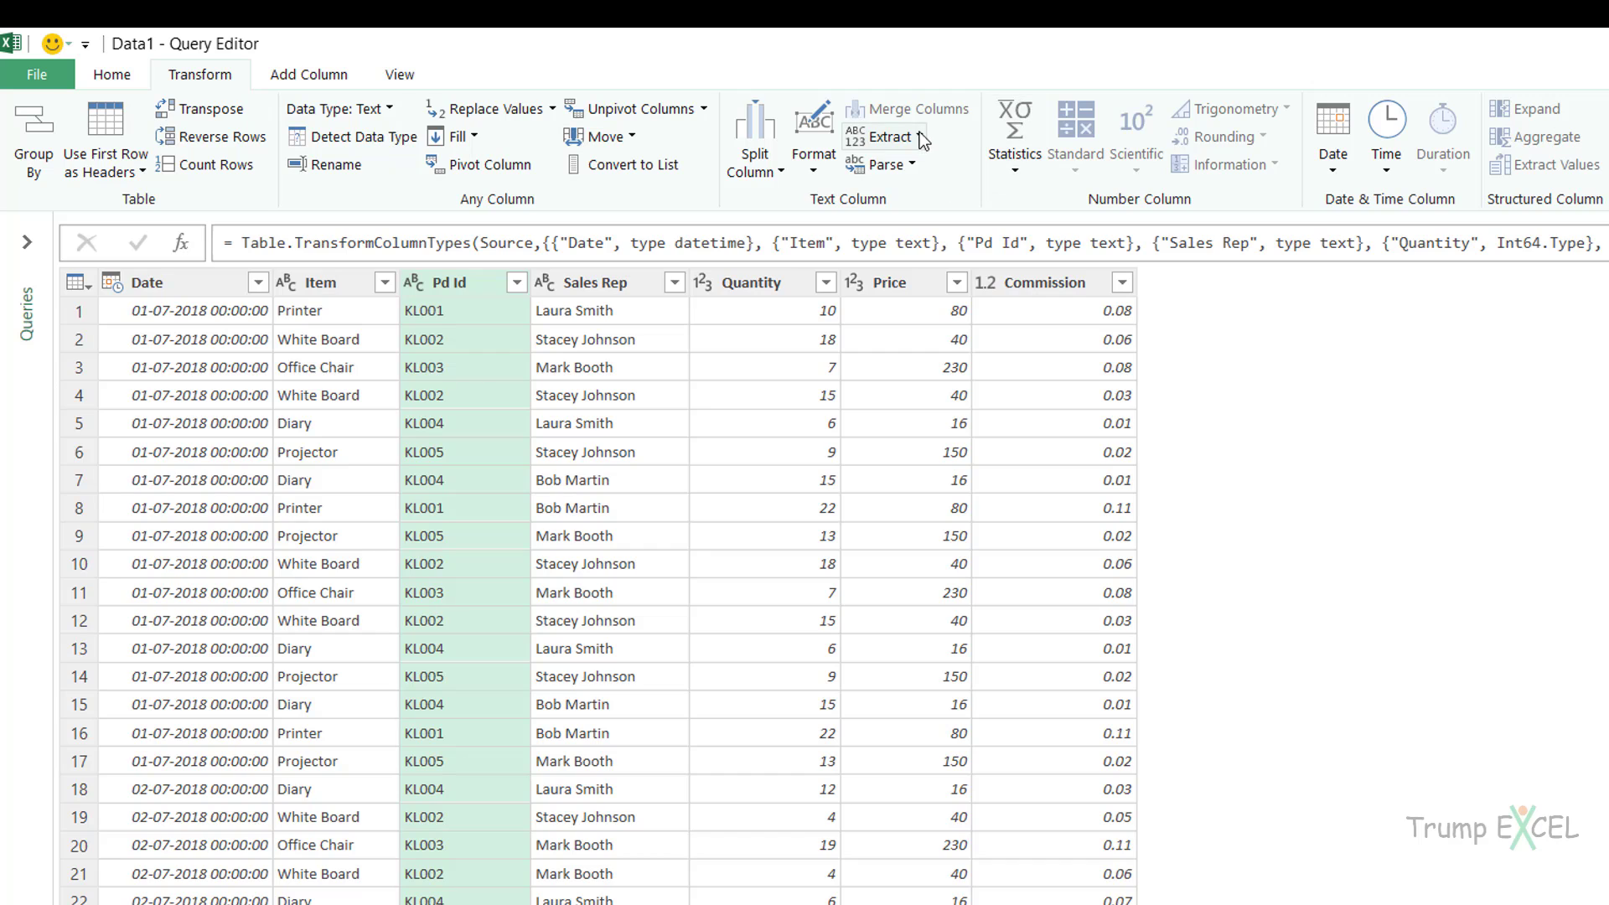
Extract the text before a space delimiter in the Sales Rep column, scanning from the start with 0 delimiters skipped, and delete that applied step
click(890, 136)
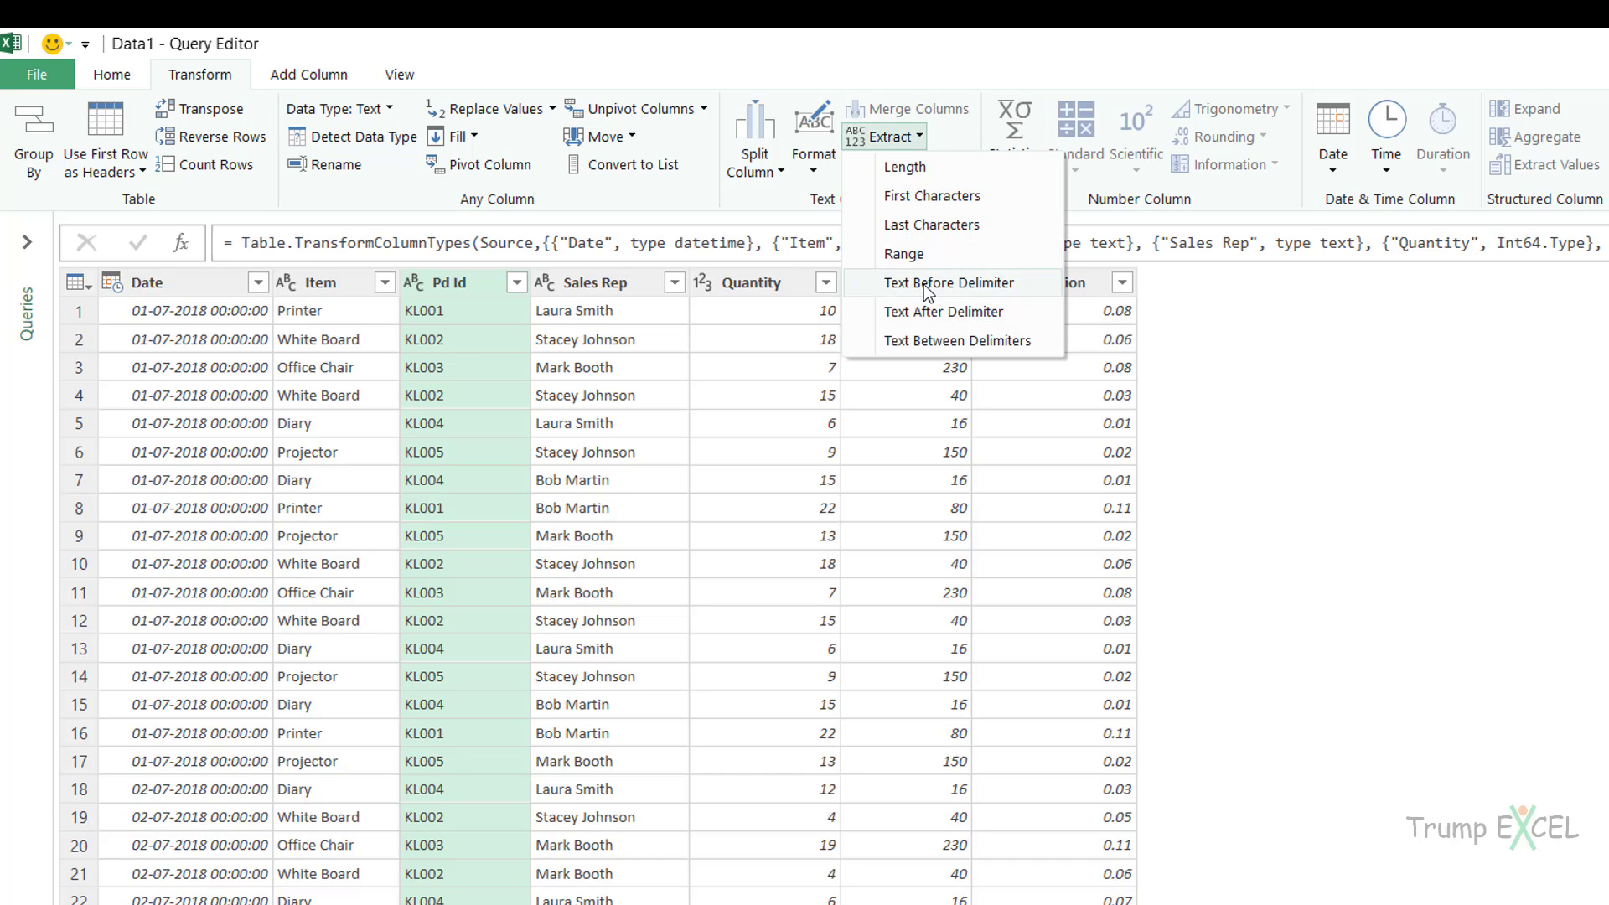
click(578, 283)
click(590, 283)
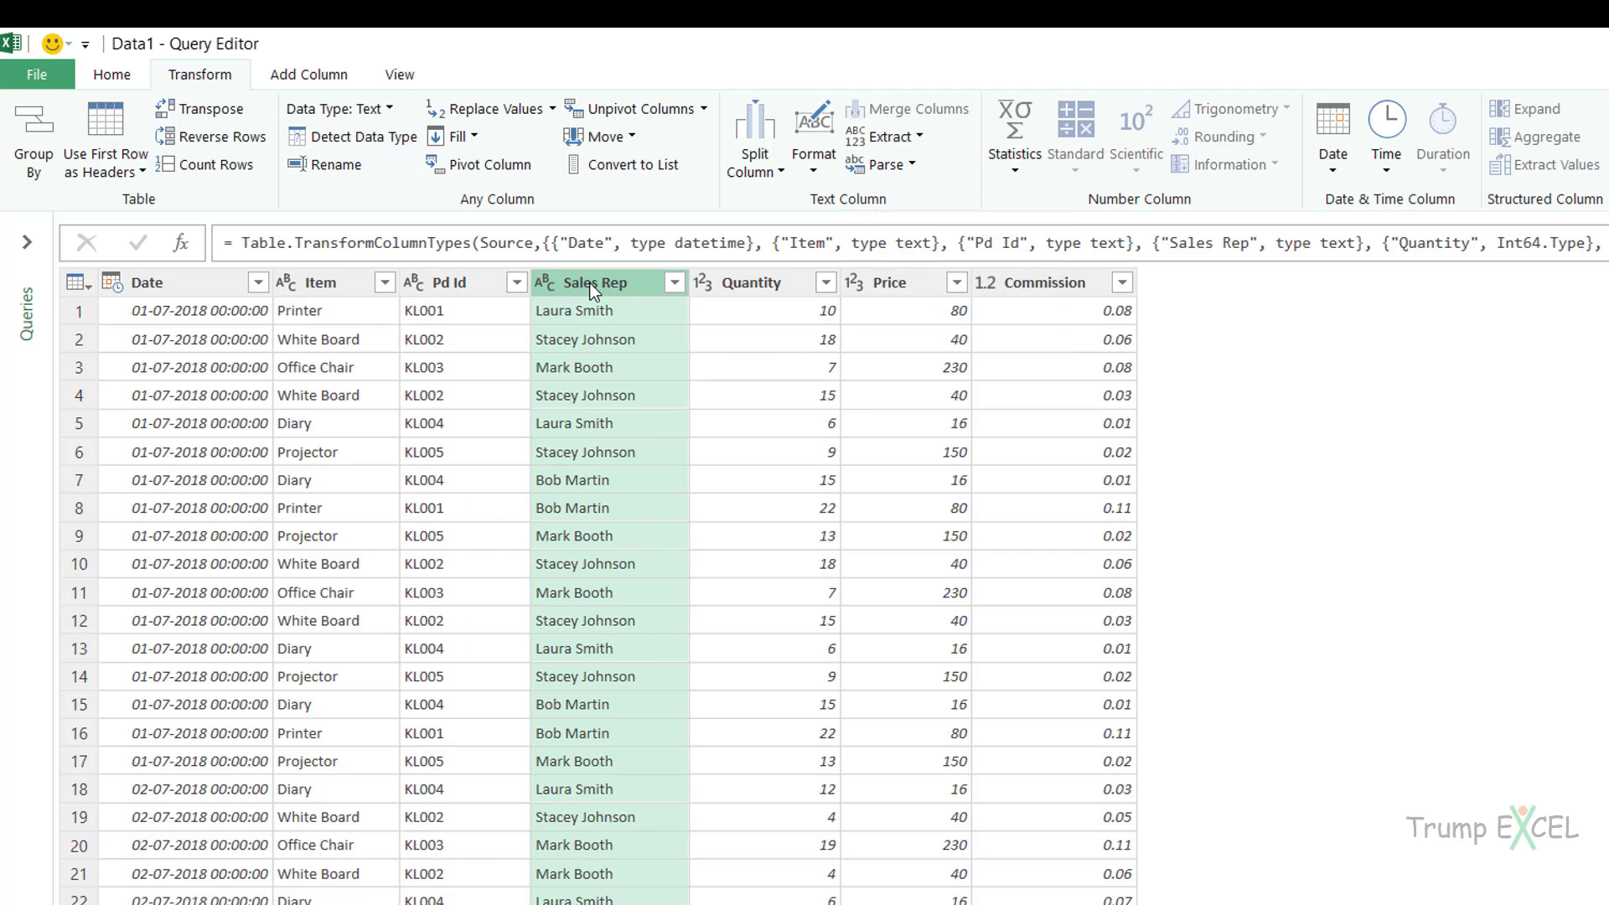
click(891, 137)
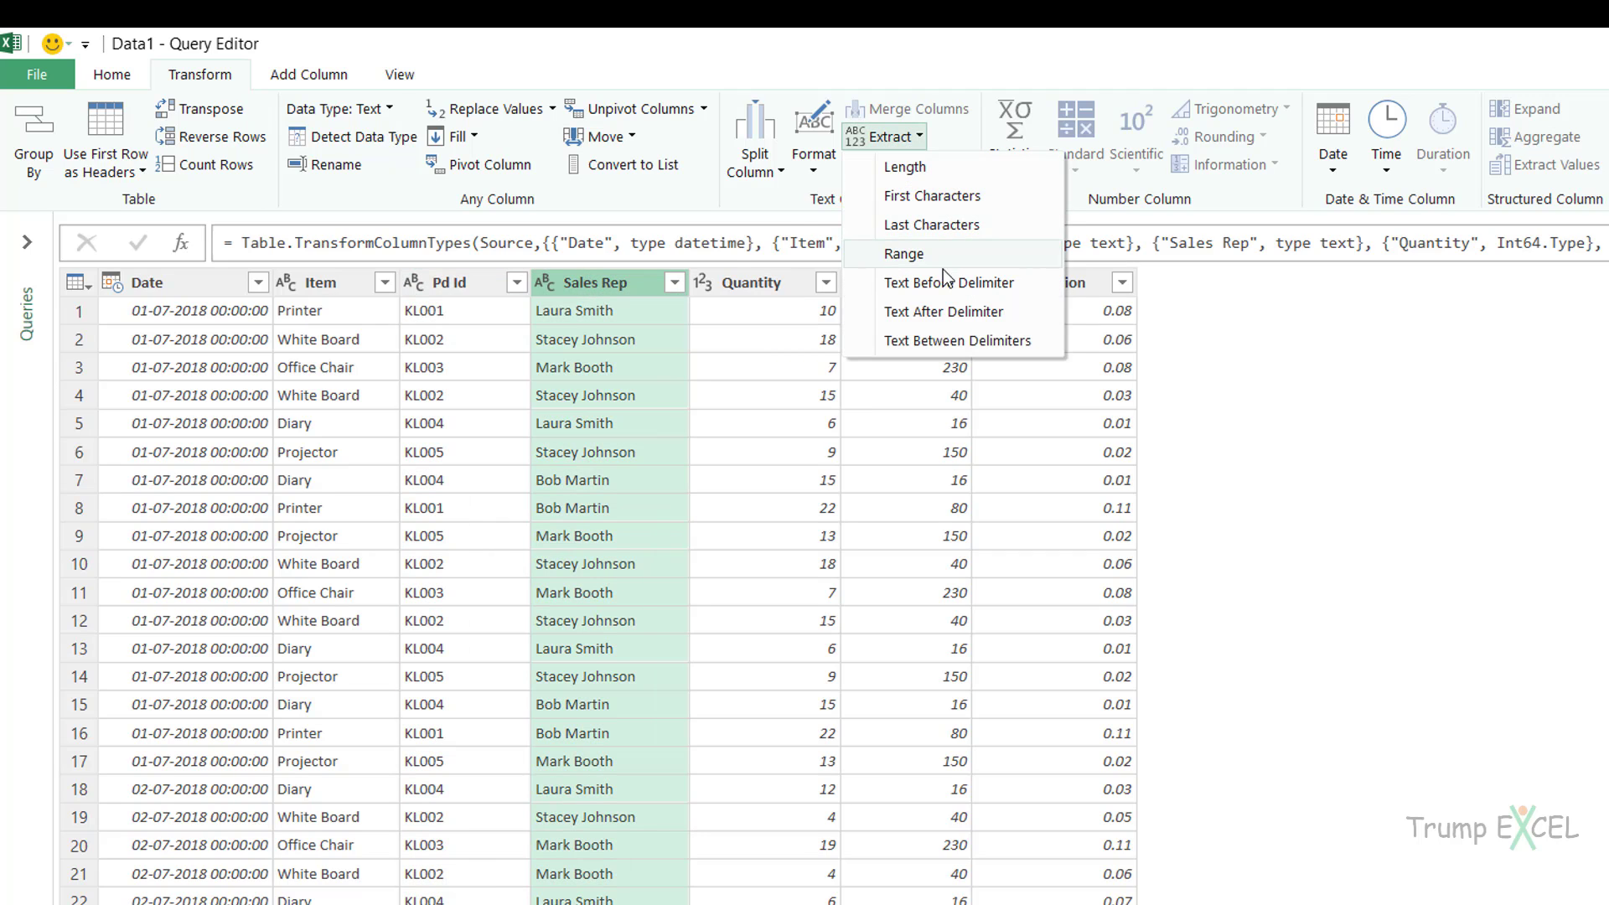
click(959, 408)
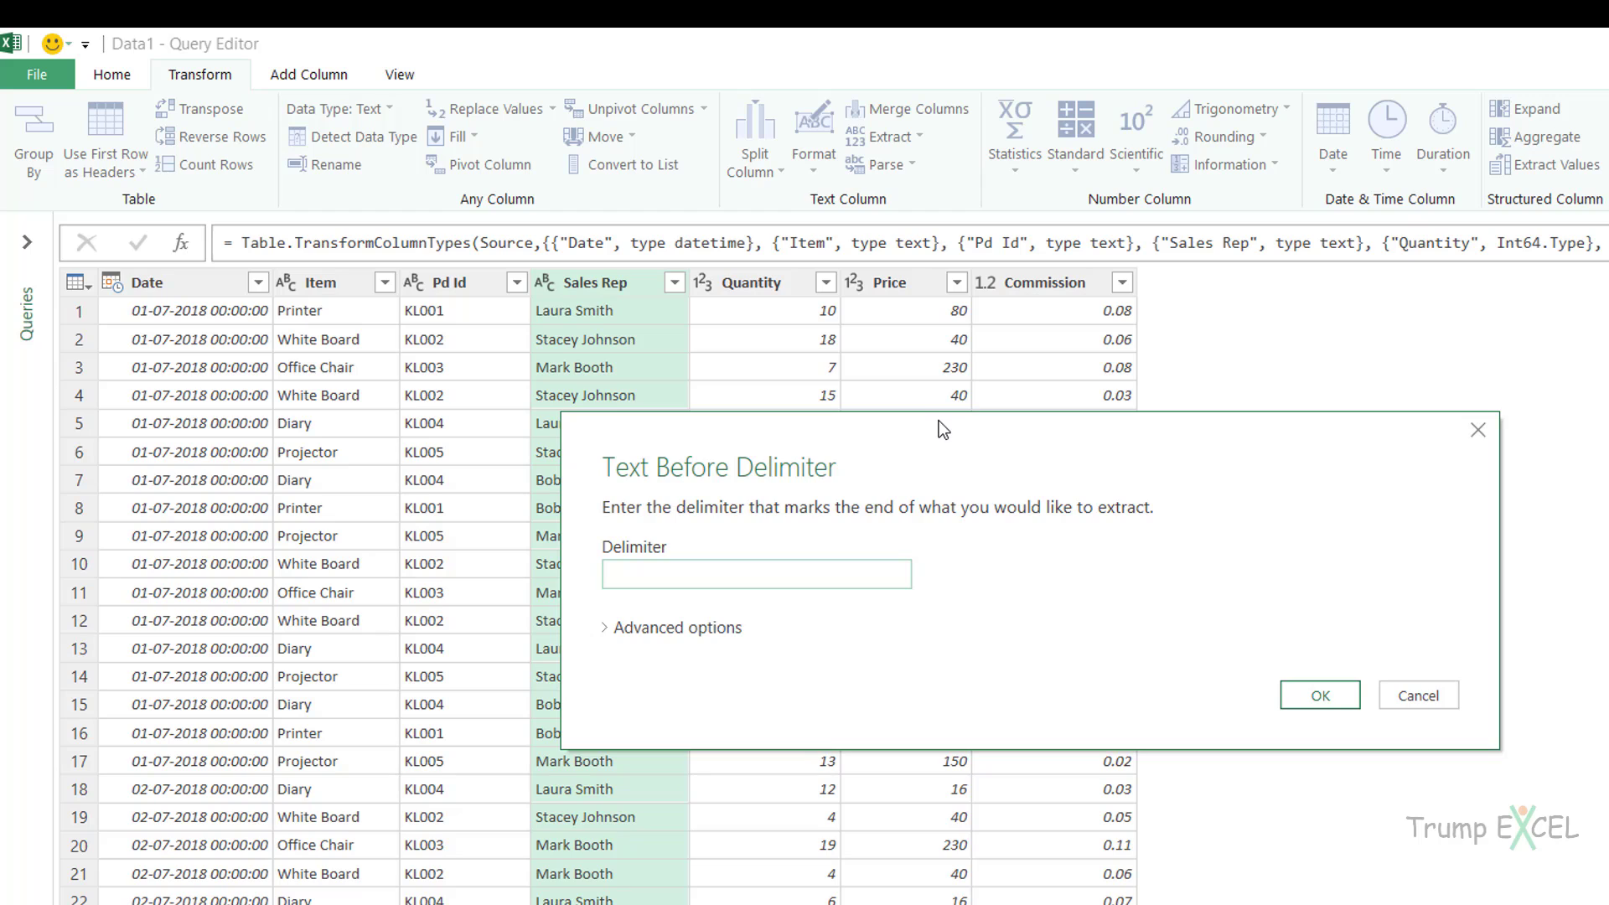
drag(938, 421, 1060, 355)
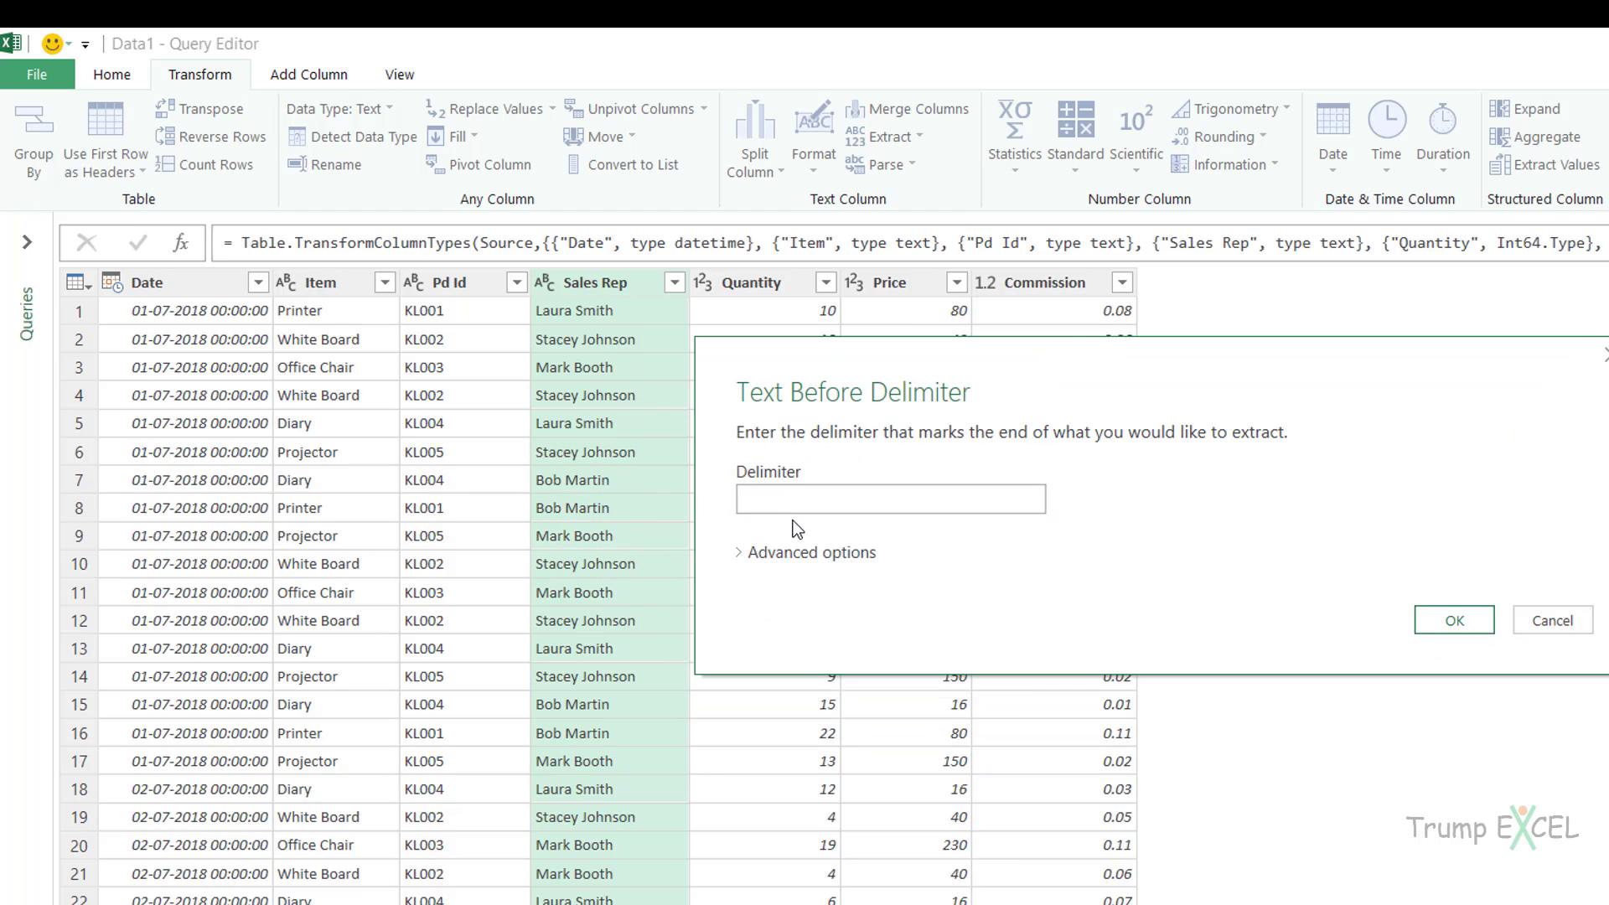
click(790, 499)
click(747, 555)
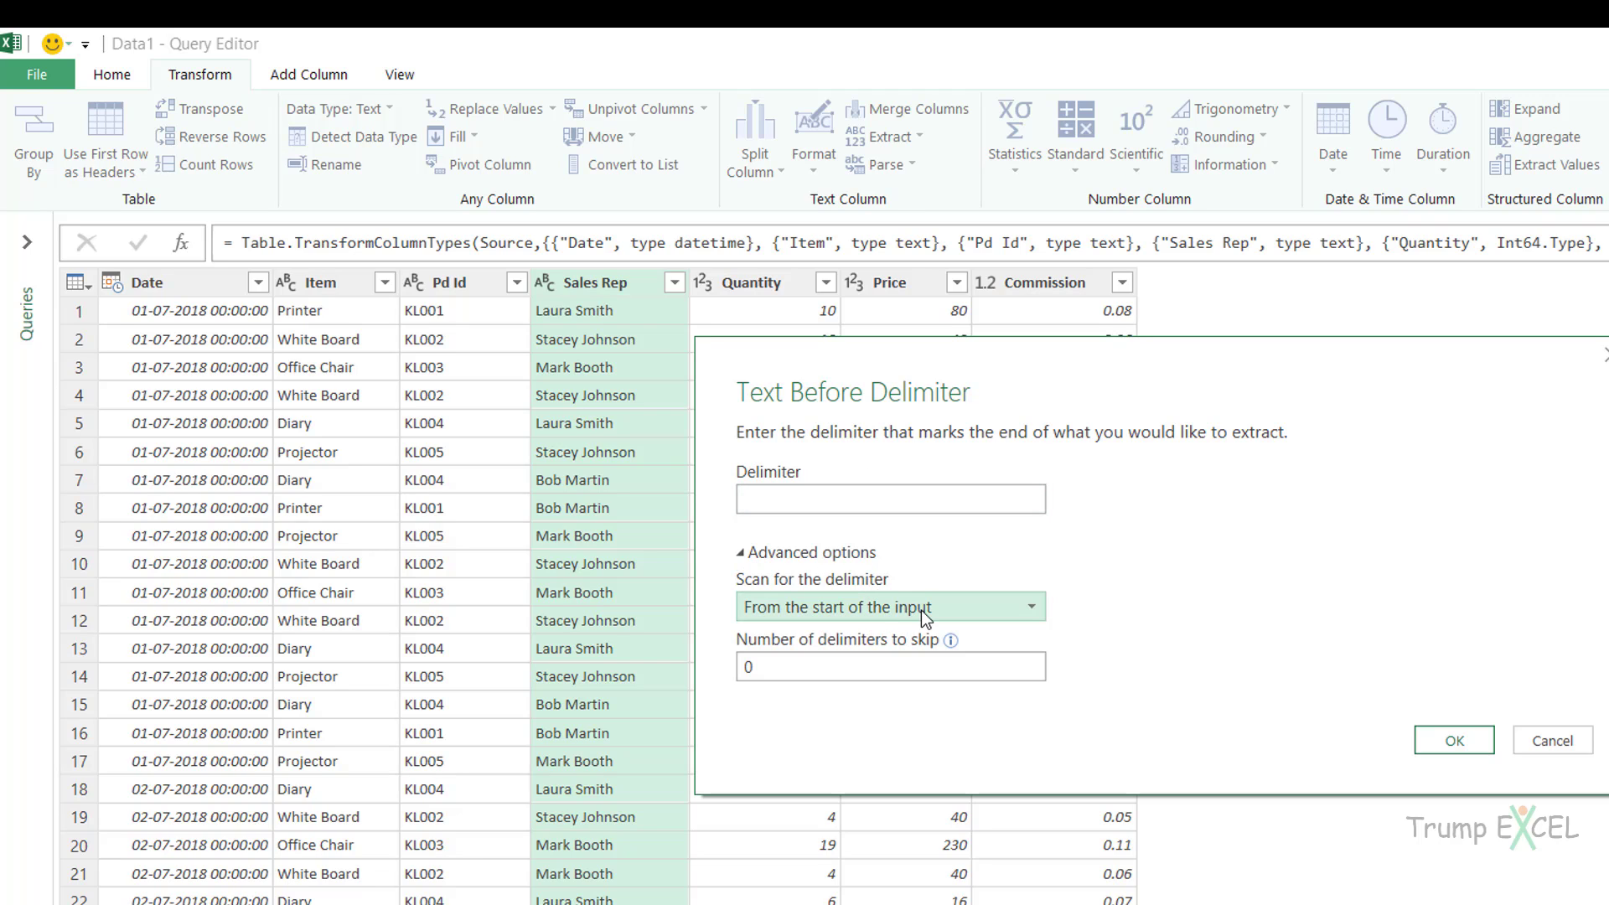
click(758, 509)
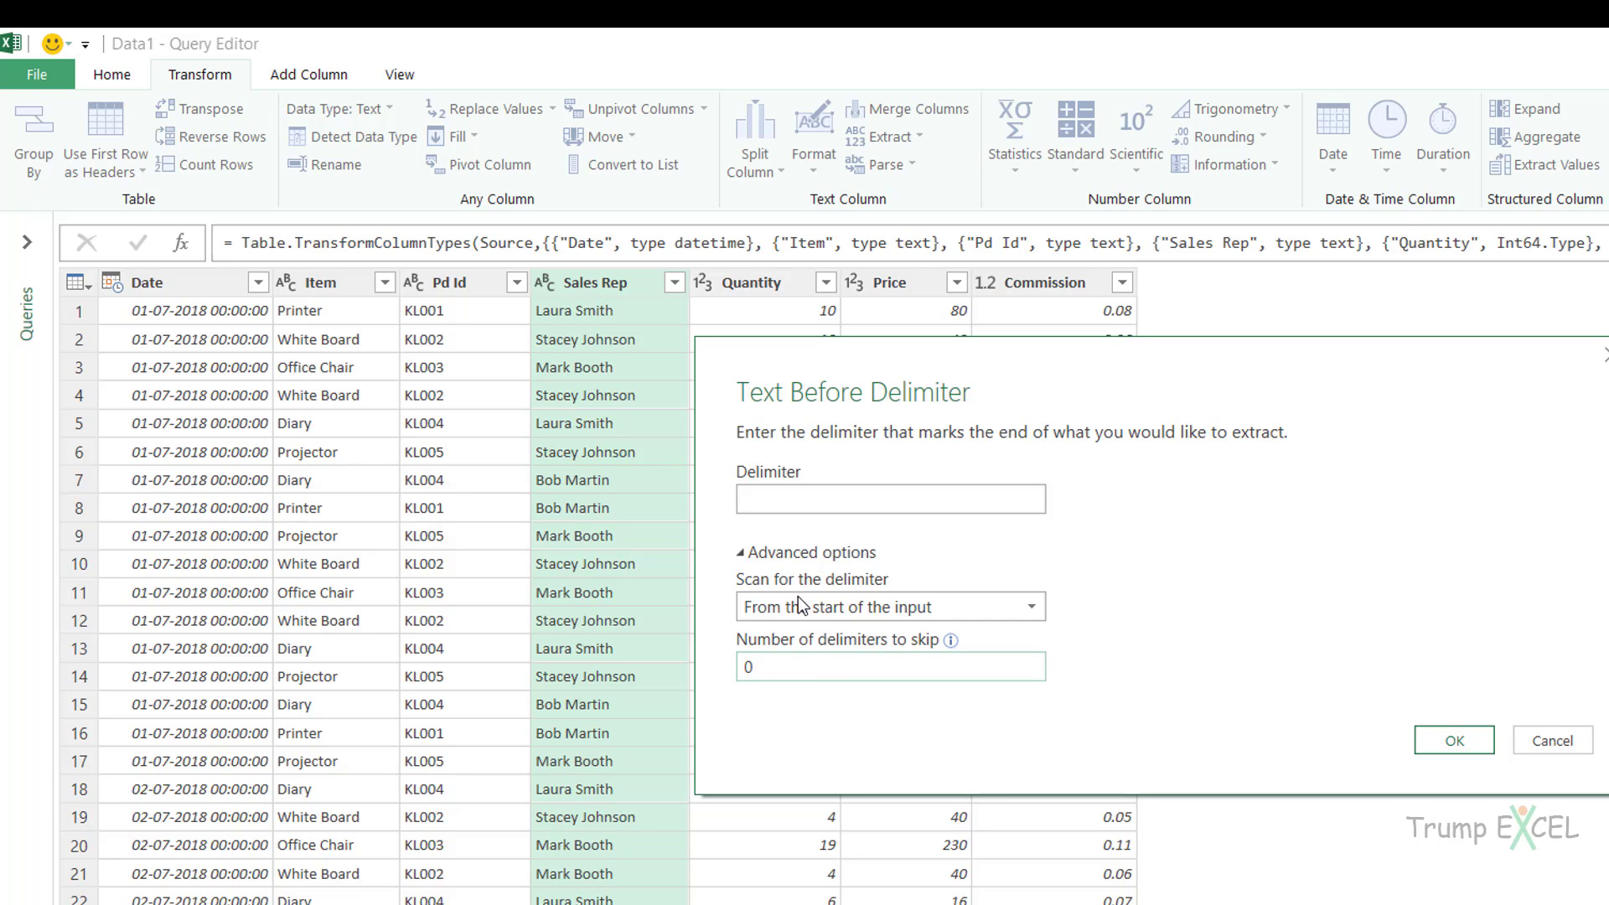
click(1417, 748)
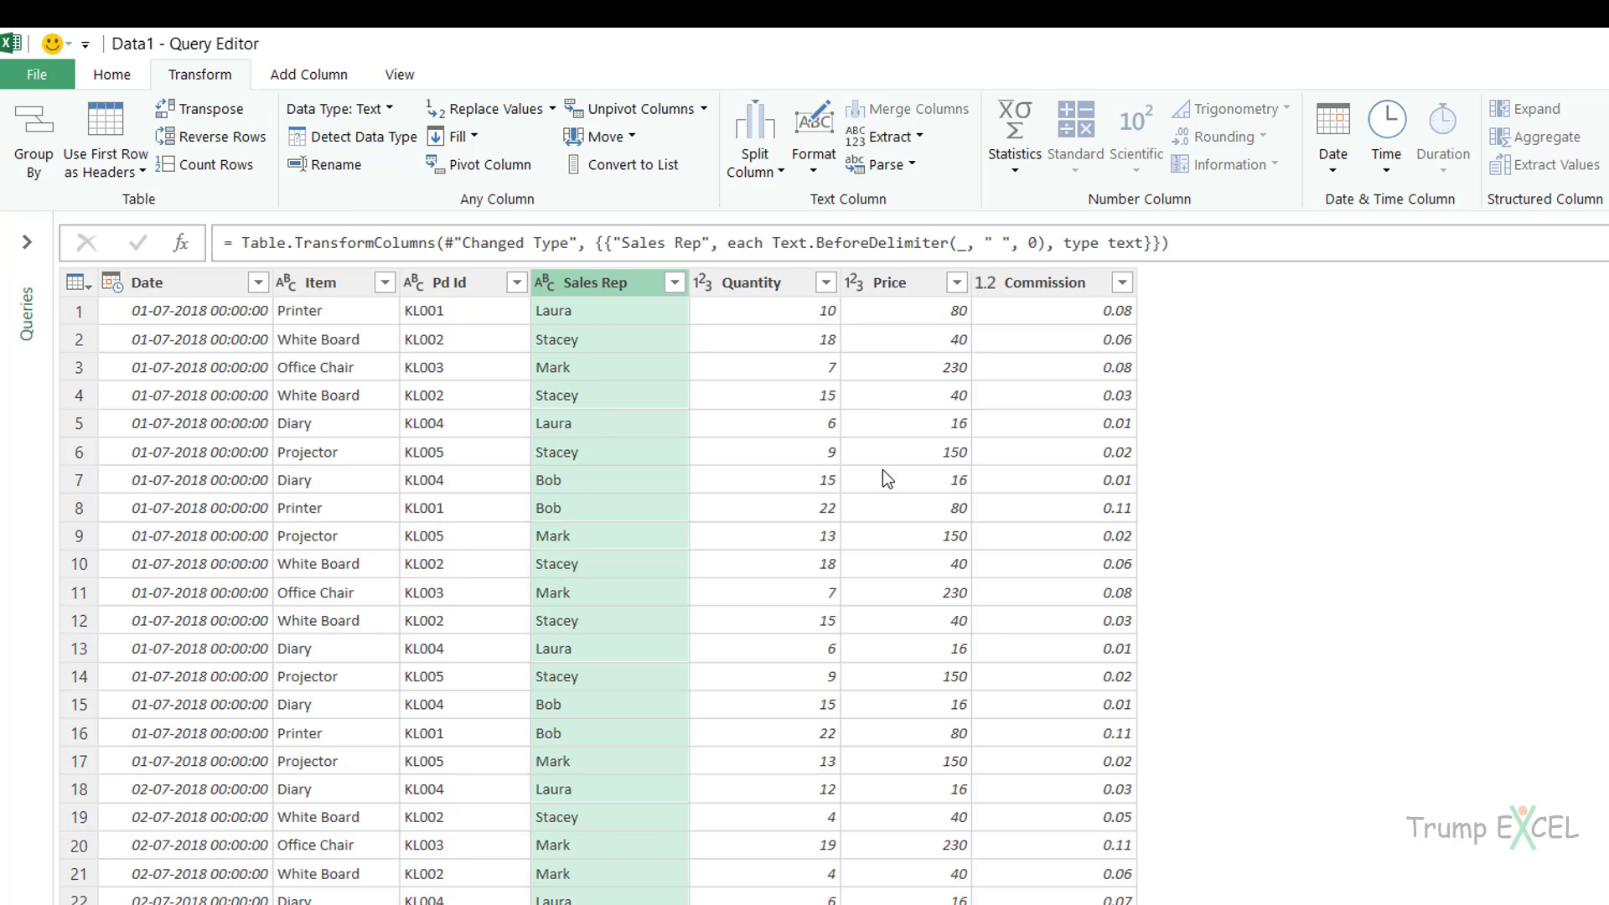
click(1605, 520)
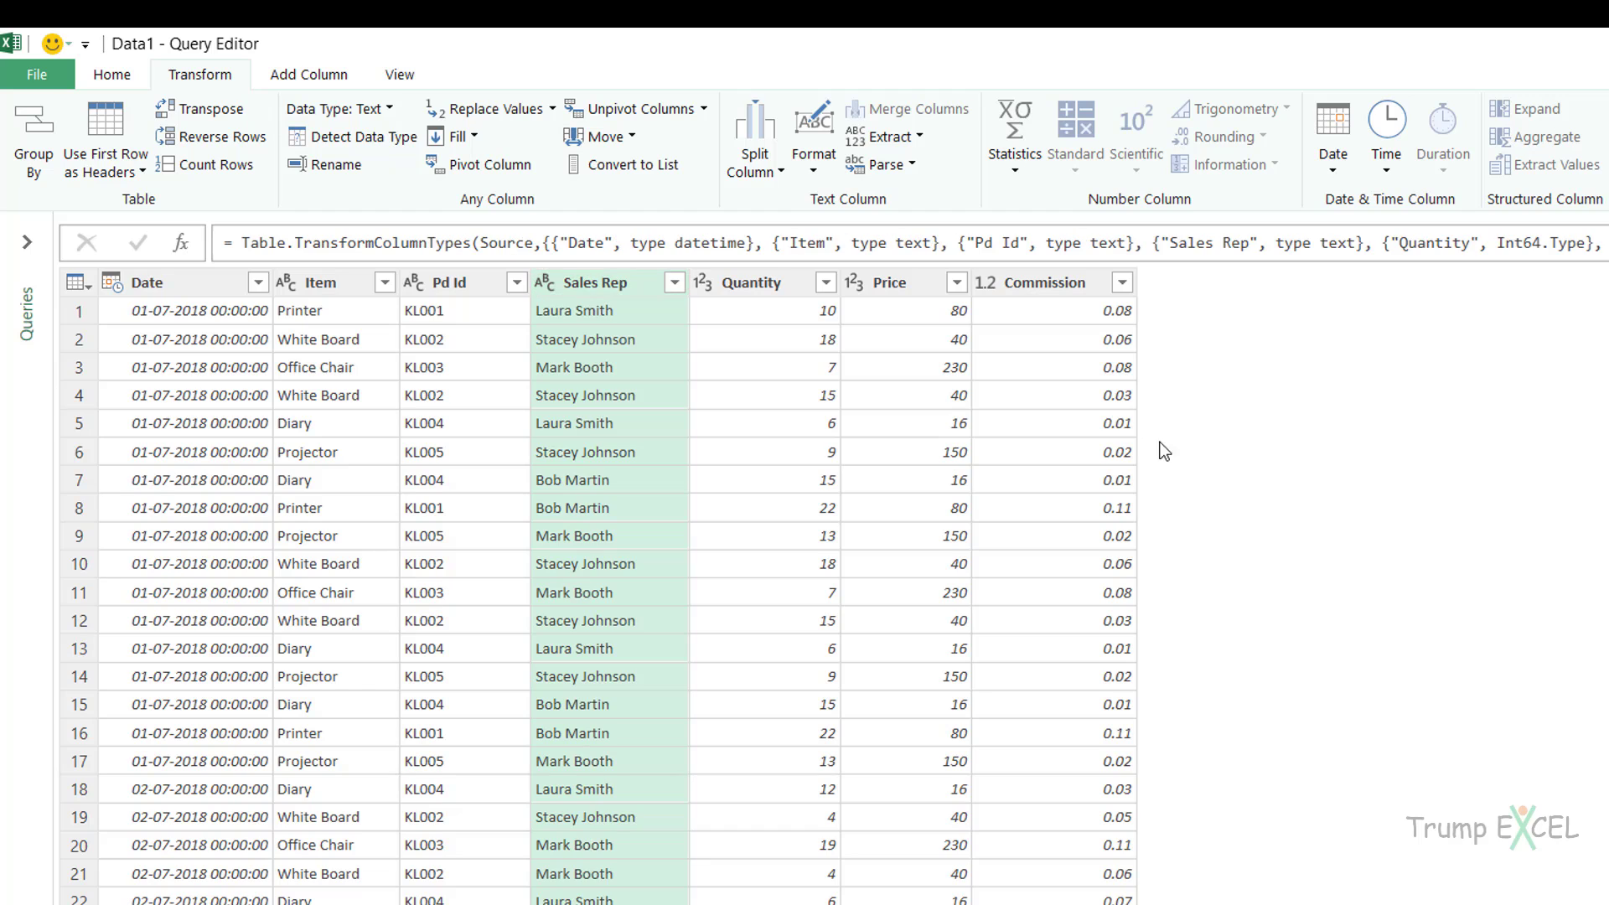
Try to extract the text after a delimiter in the Sales Rep column, scanning from the start of the input with 0 delimiters skipped
click(912, 143)
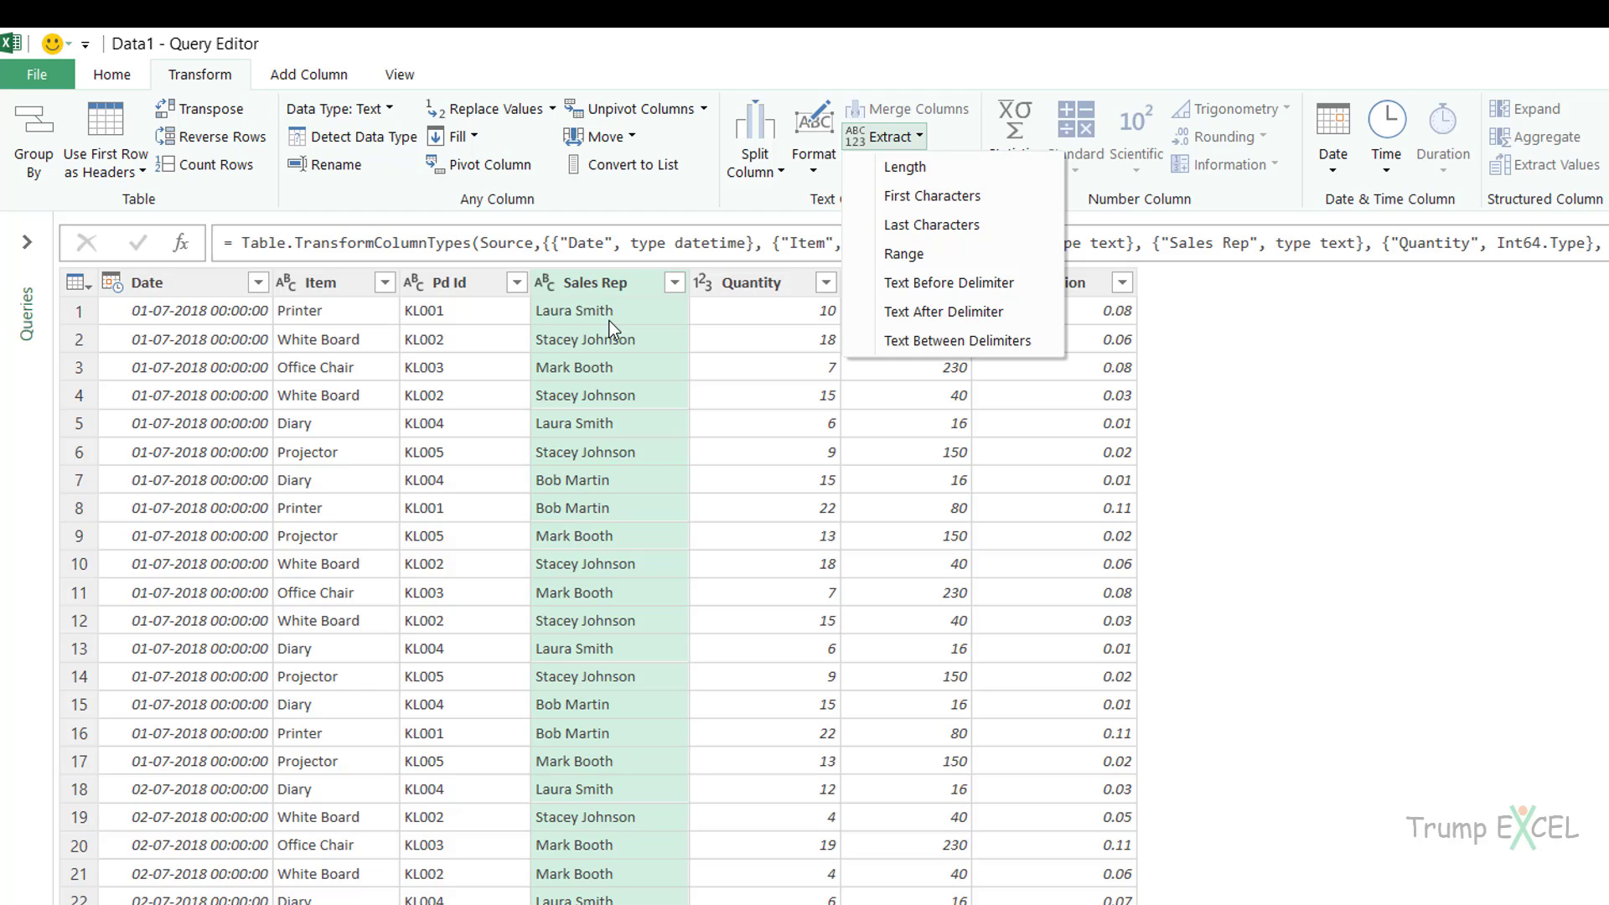
click(907, 313)
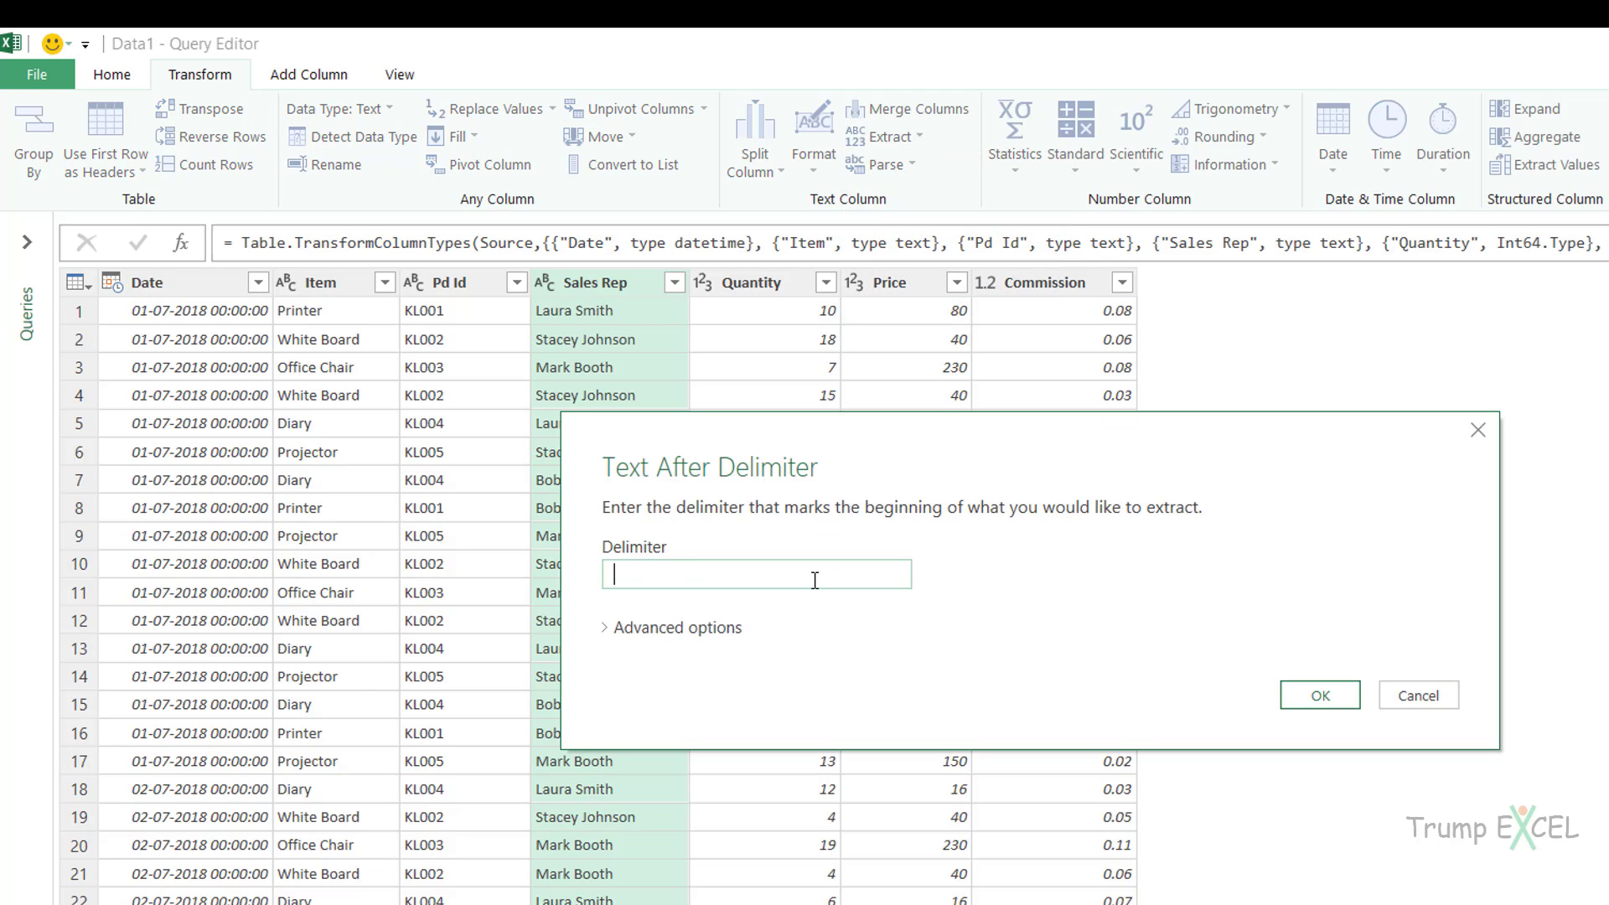
click(635, 629)
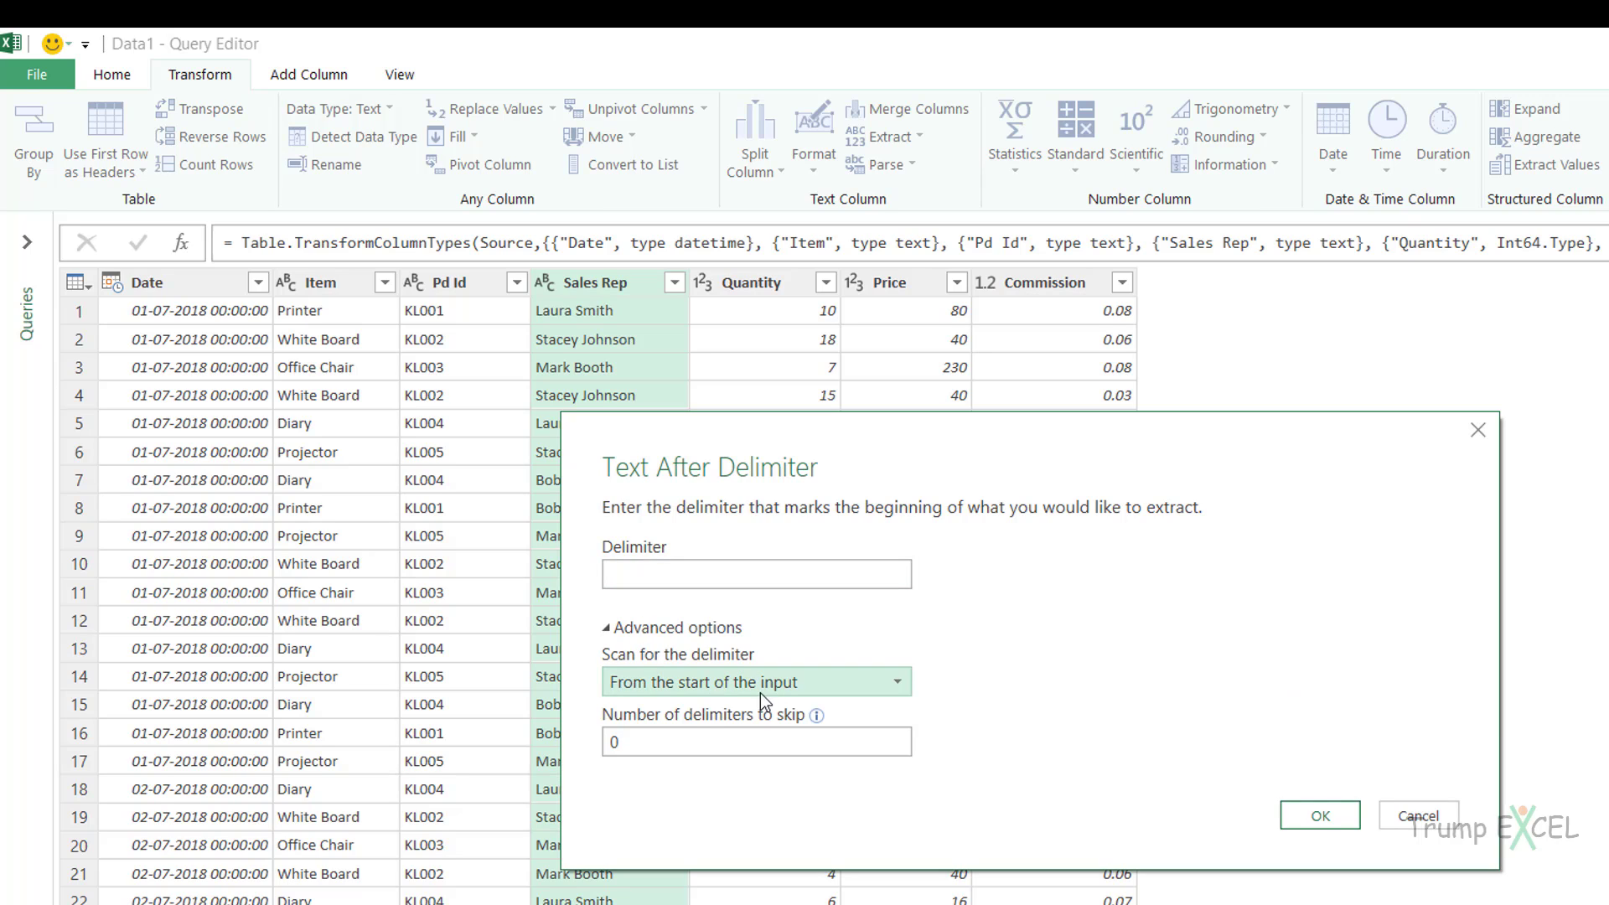
click(1320, 817)
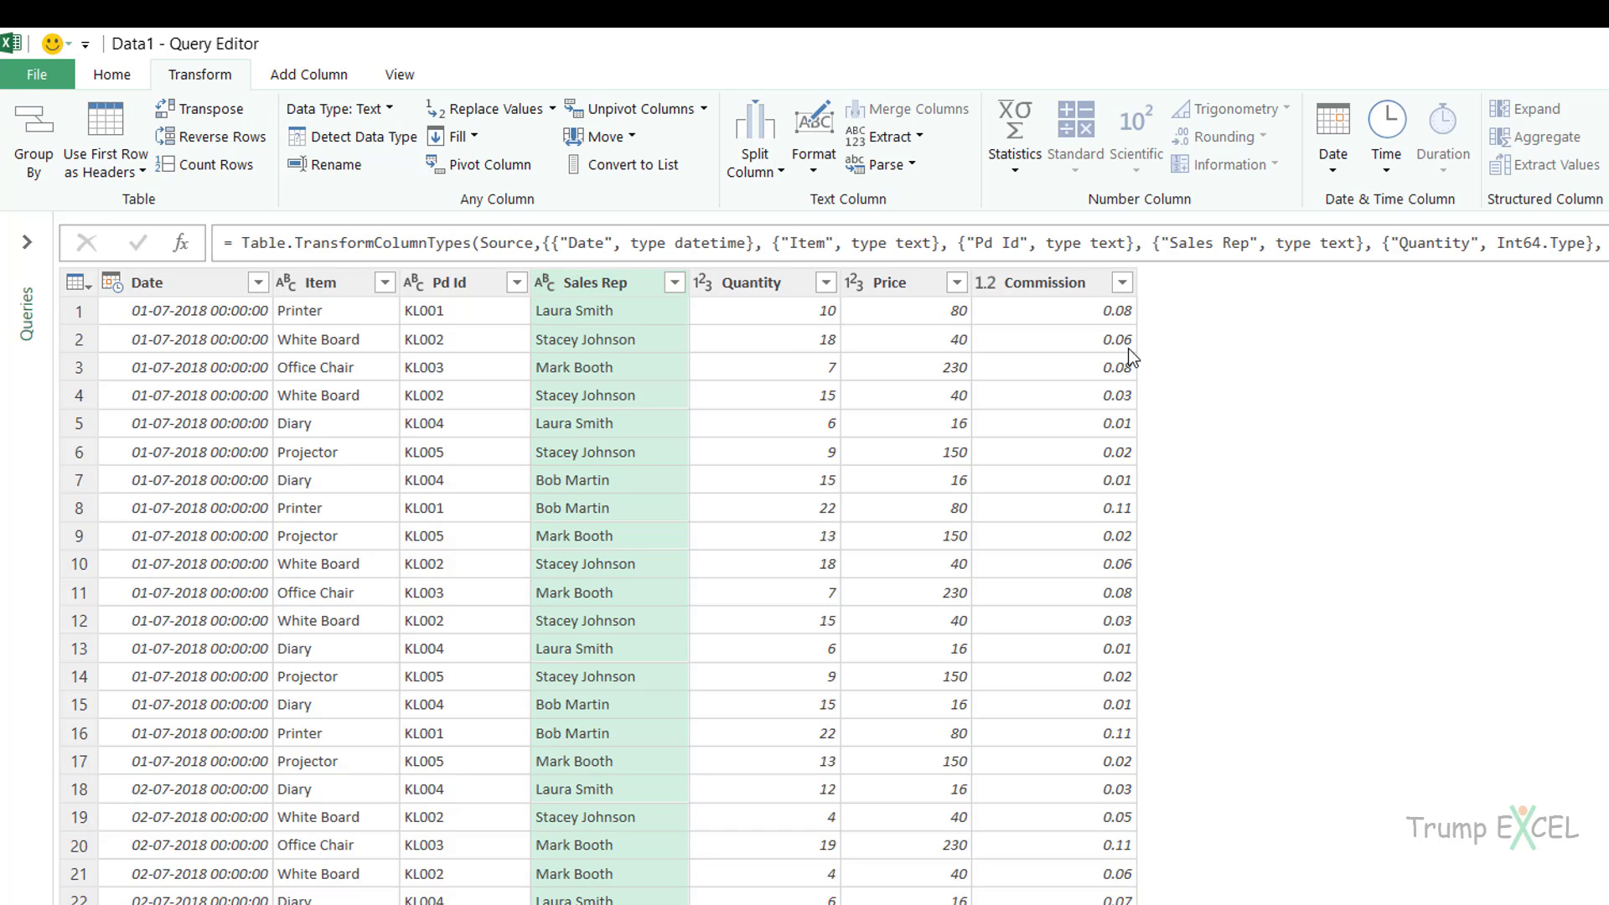
Examine the Text Between Delimiters extraction for the Sales Rep column, including its advanced scan and skip options, and cancel it
click(918, 139)
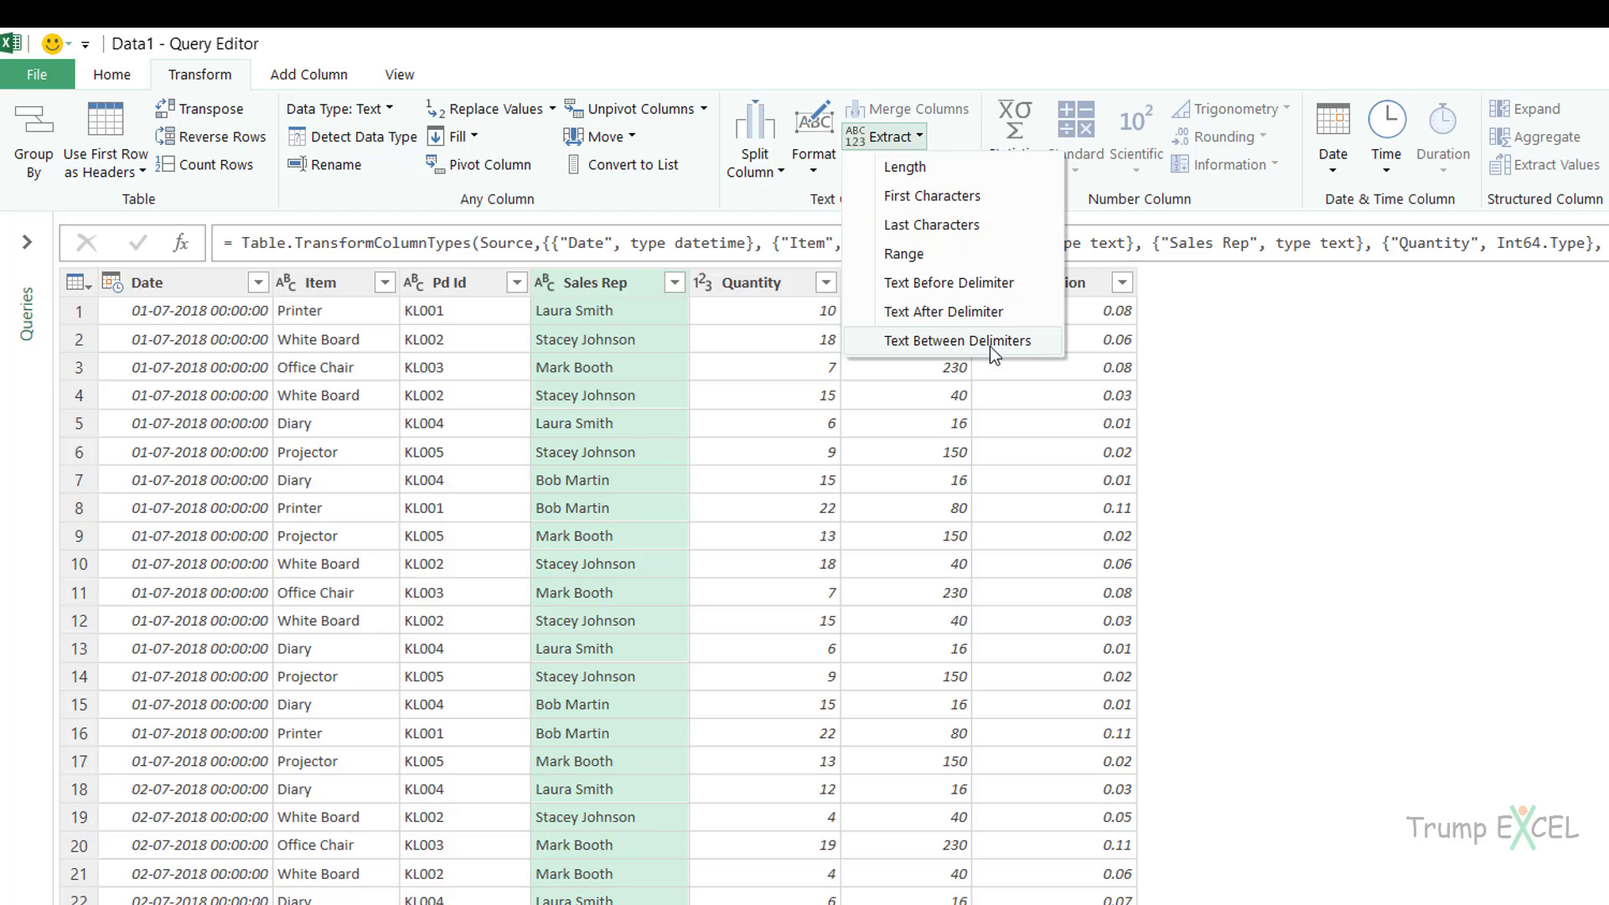
click(902, 344)
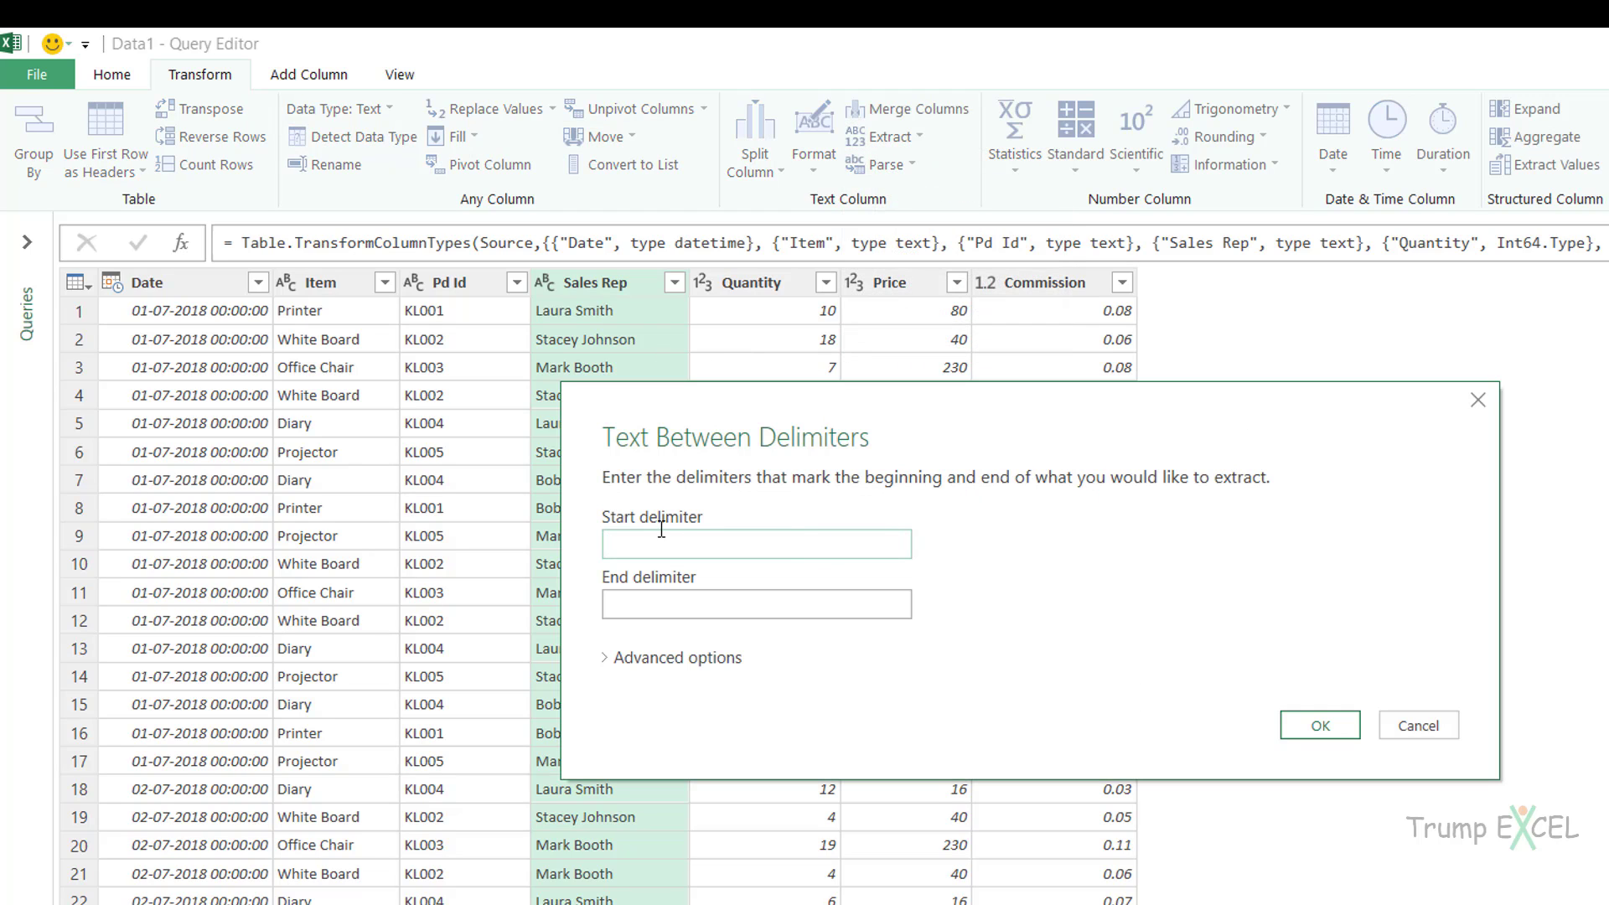
drag(903, 425, 1004, 393)
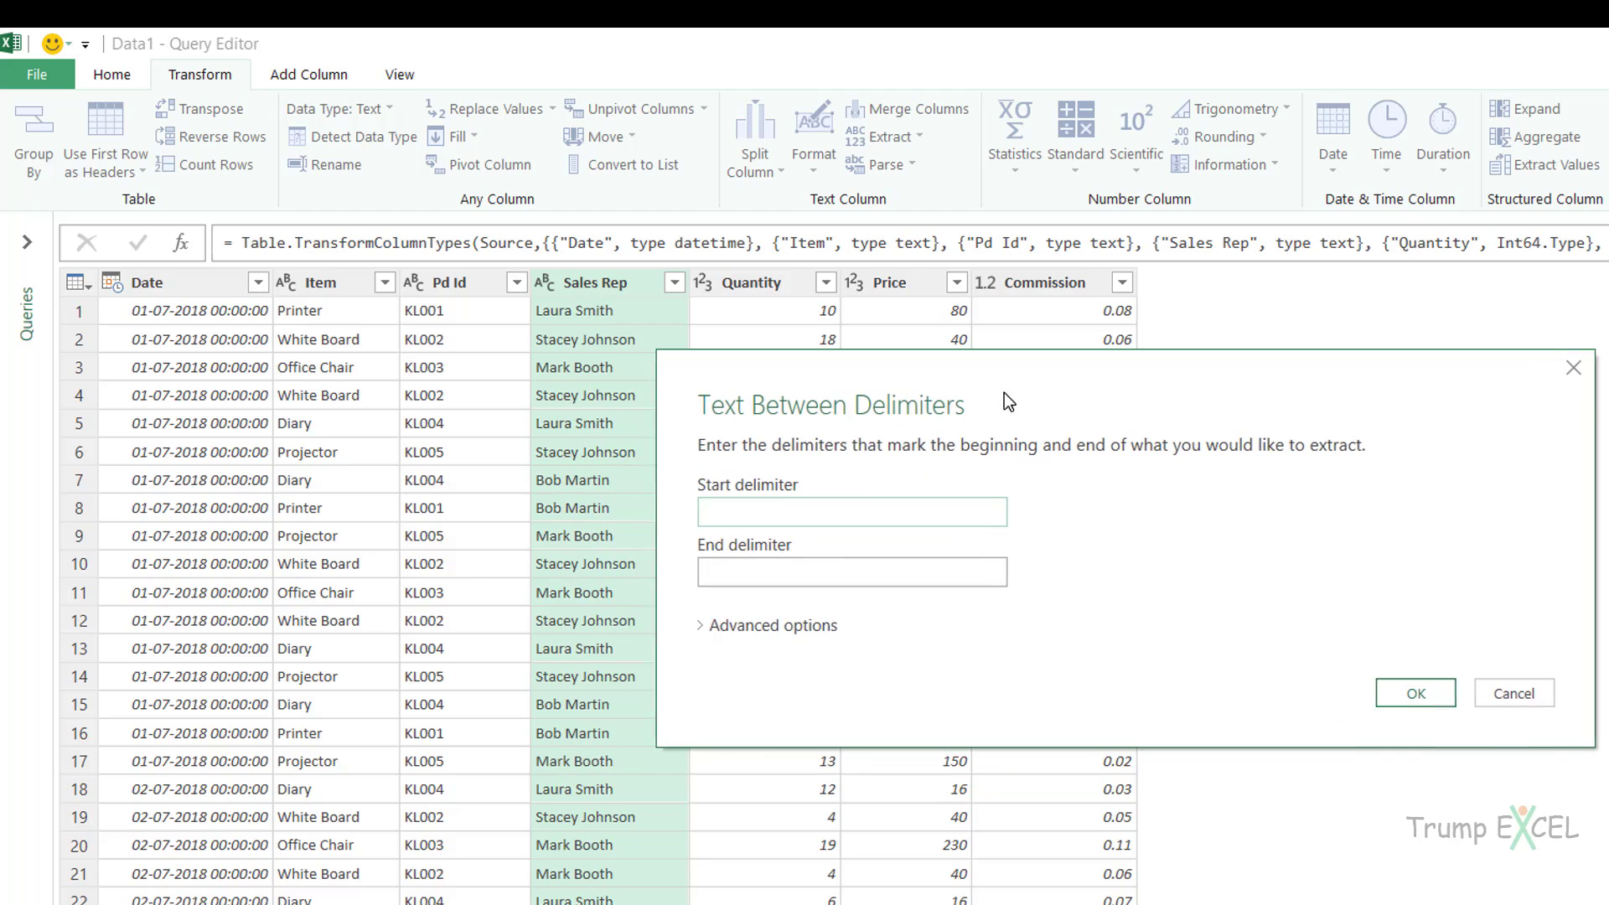
click(797, 504)
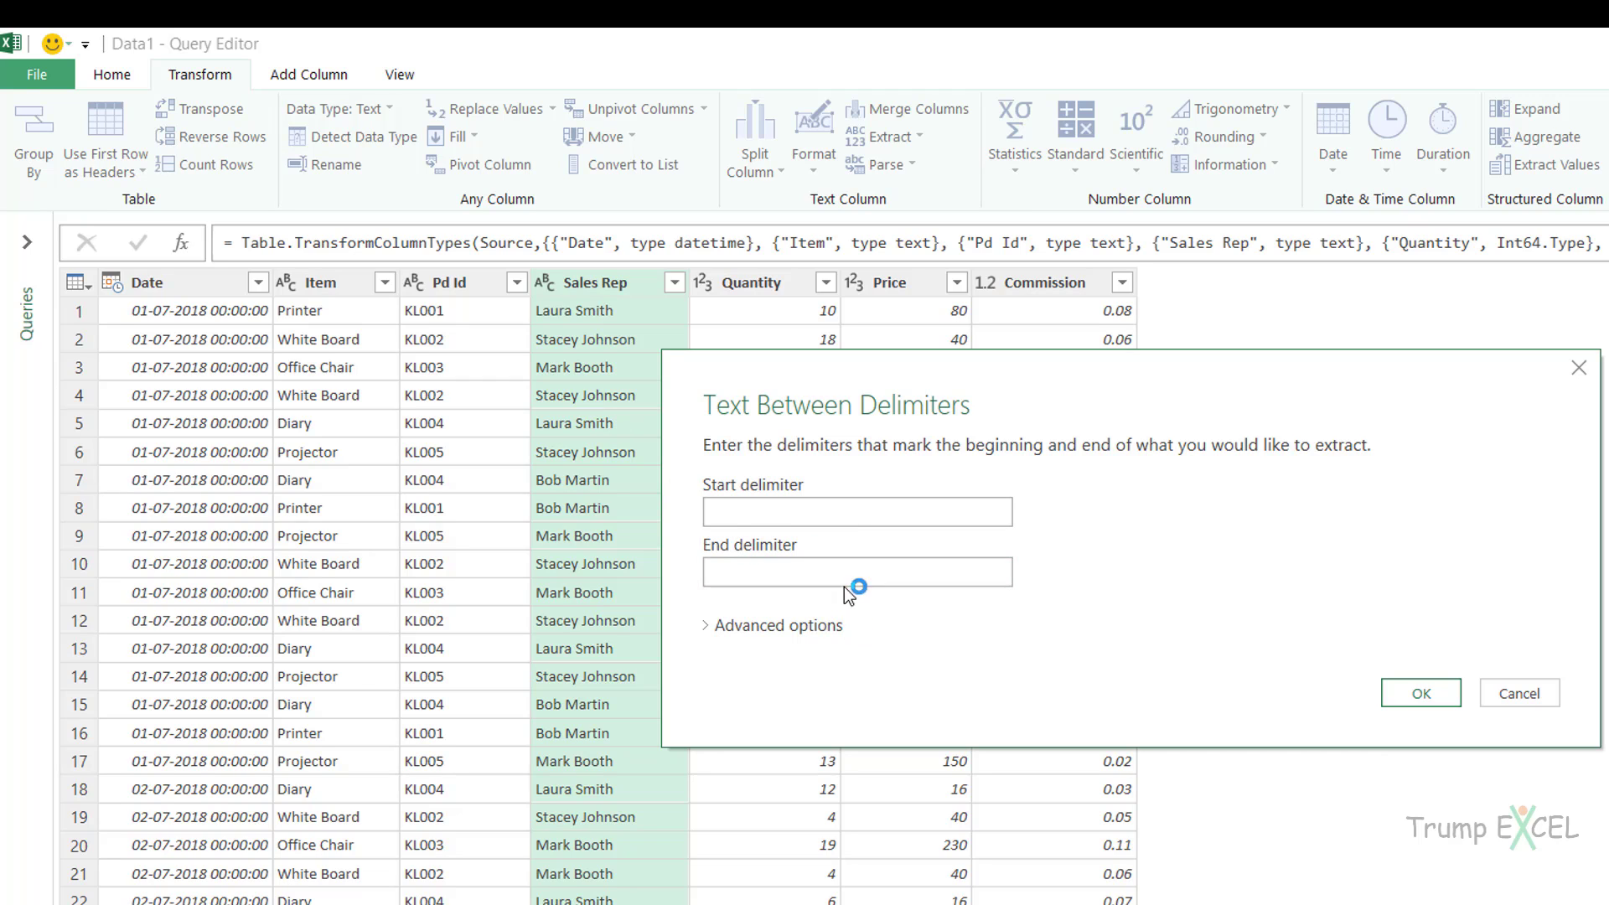
click(766, 627)
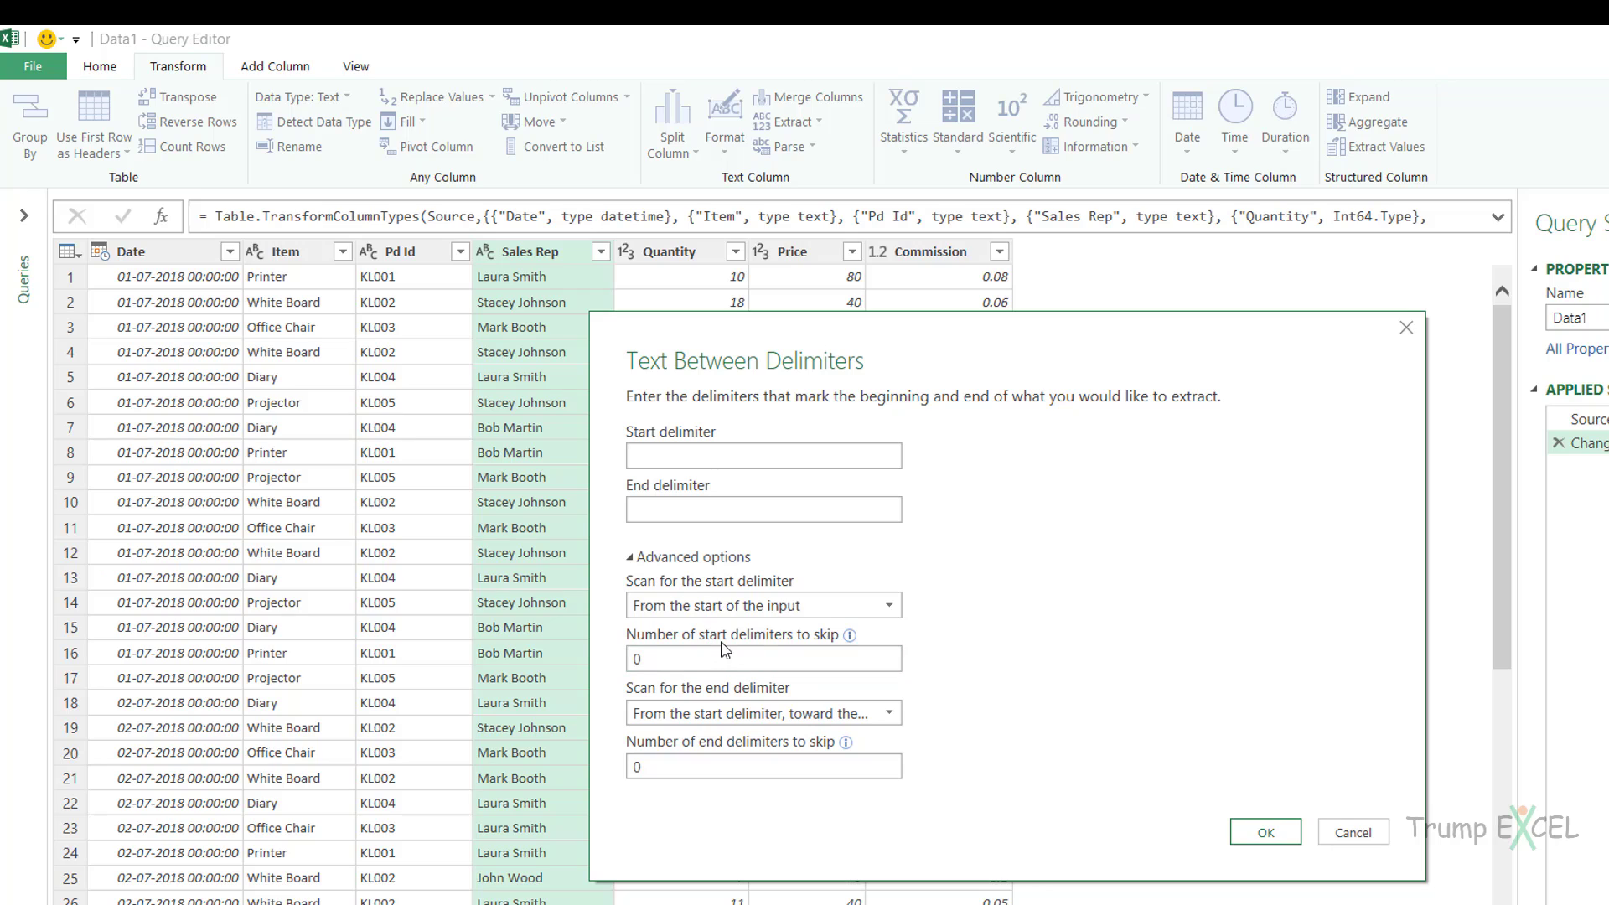
click(758, 659)
click(1267, 834)
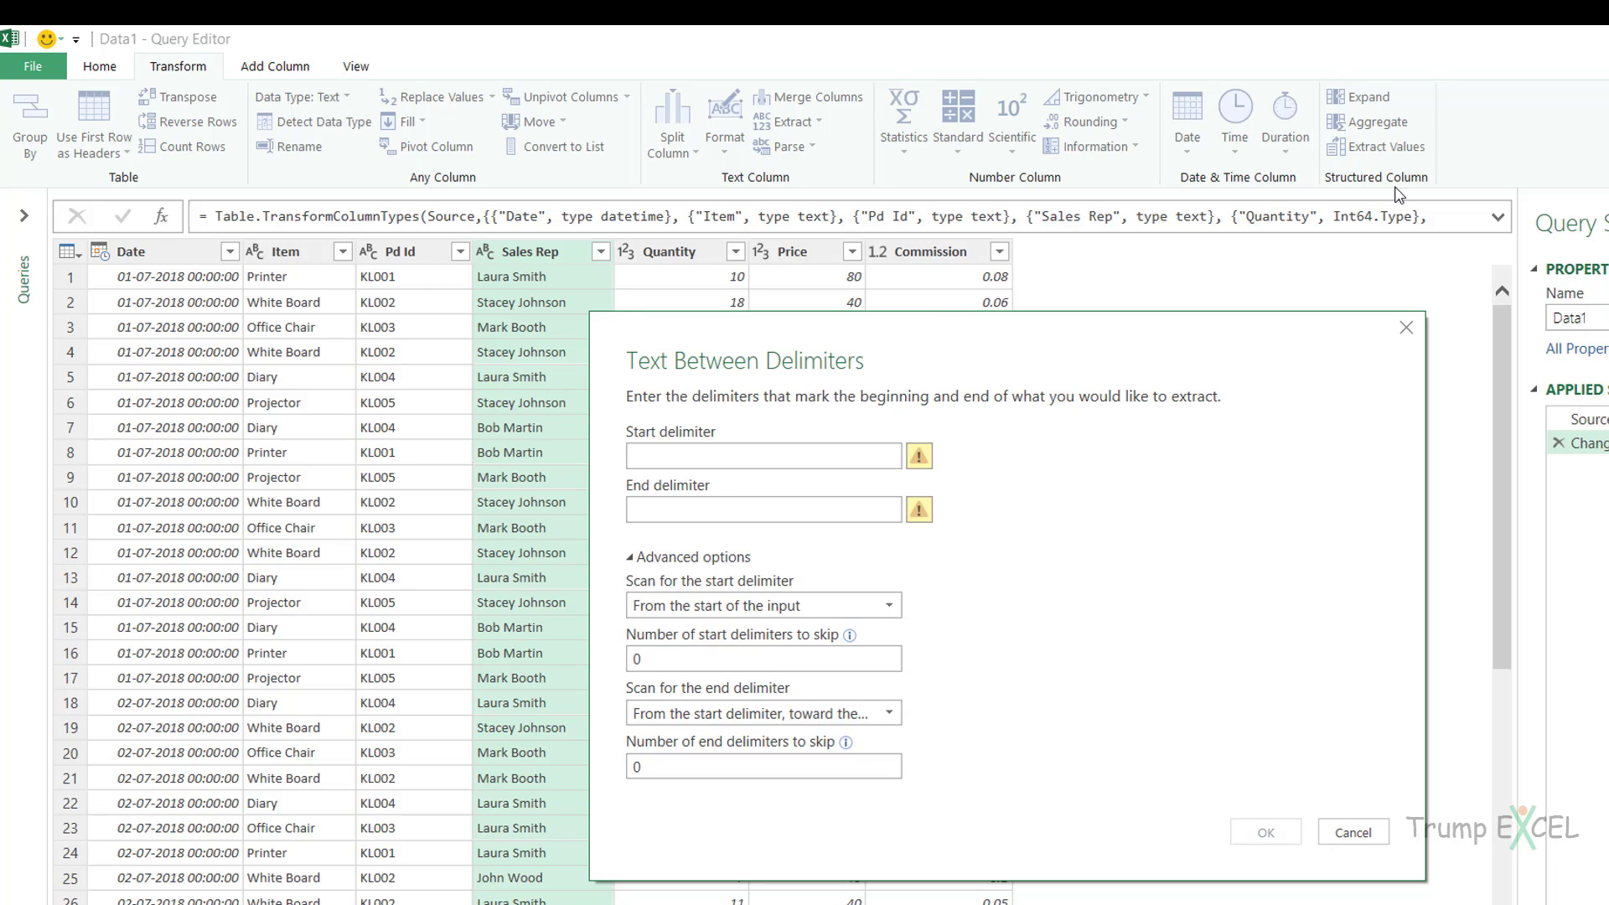
click(1326, 826)
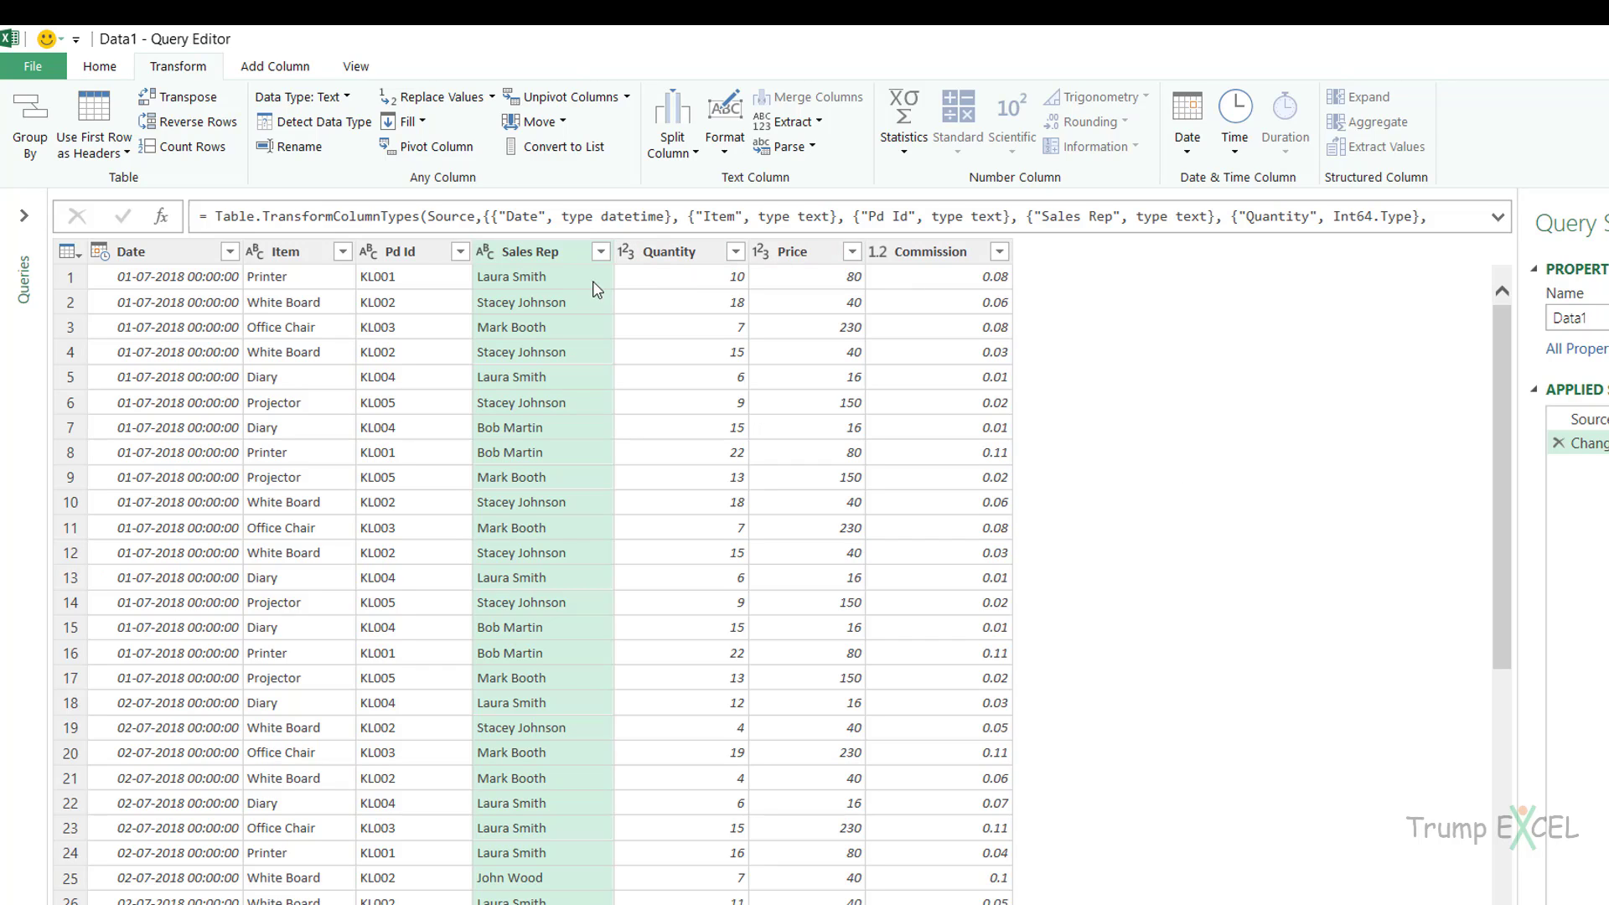